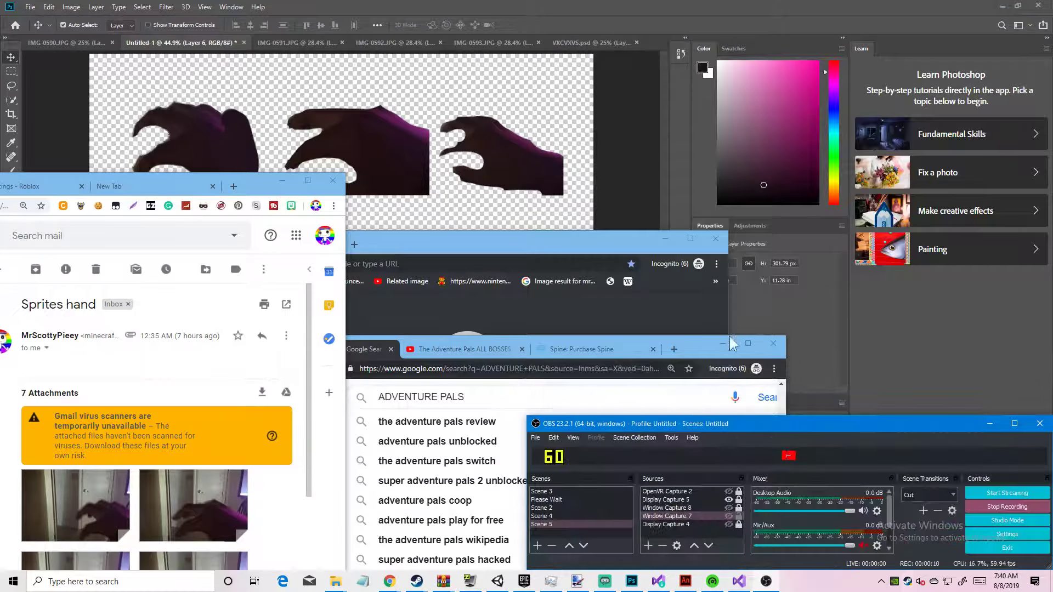
Minimize the incognito browser windows and maximize the Gmail window with the "Sprites hand" email
click(672, 242)
click(715, 359)
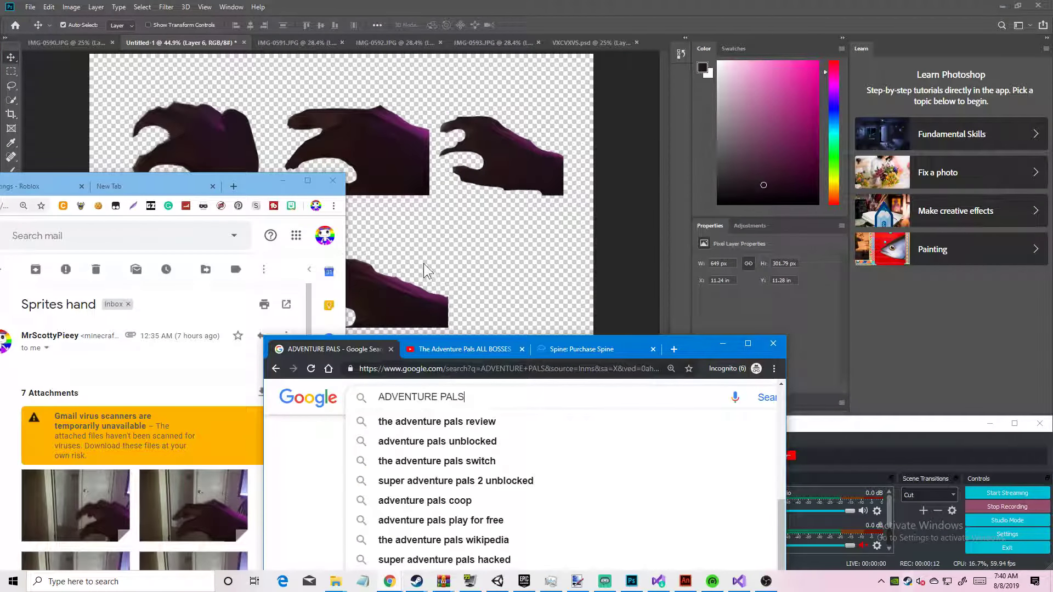
click(722, 345)
drag(247, 183, 806, 217)
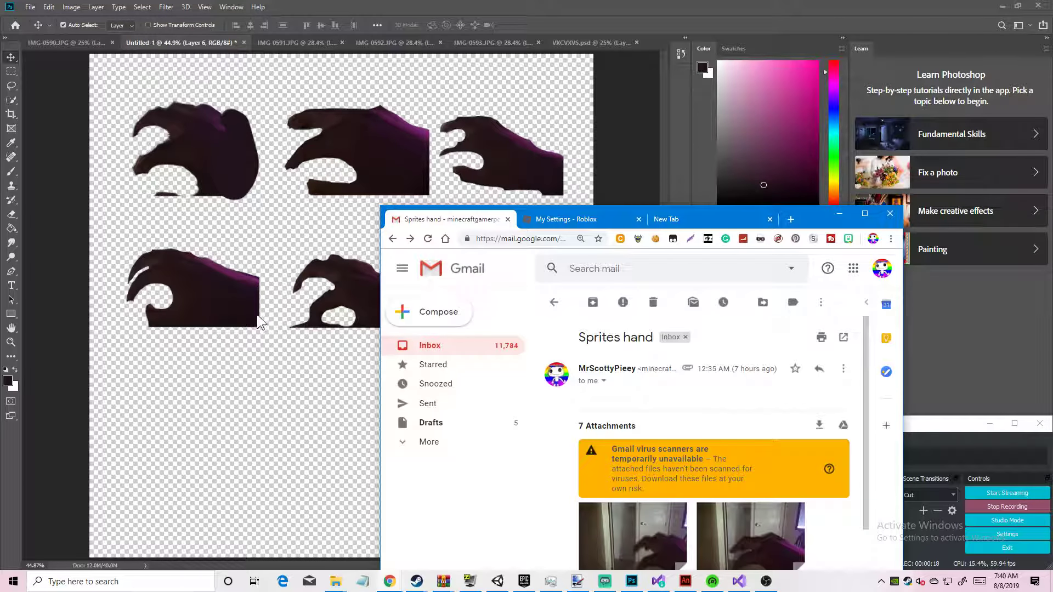
double_click(825, 218)
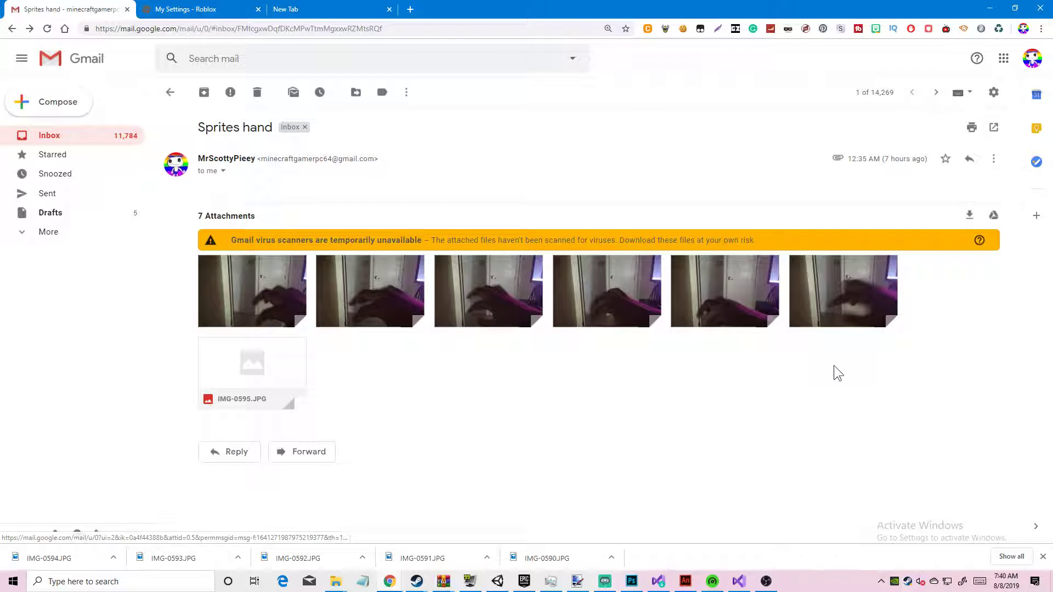
Open the last attachment of the email for preview and save the hand photo to disk as IMG-0596.JPG
click(248, 357)
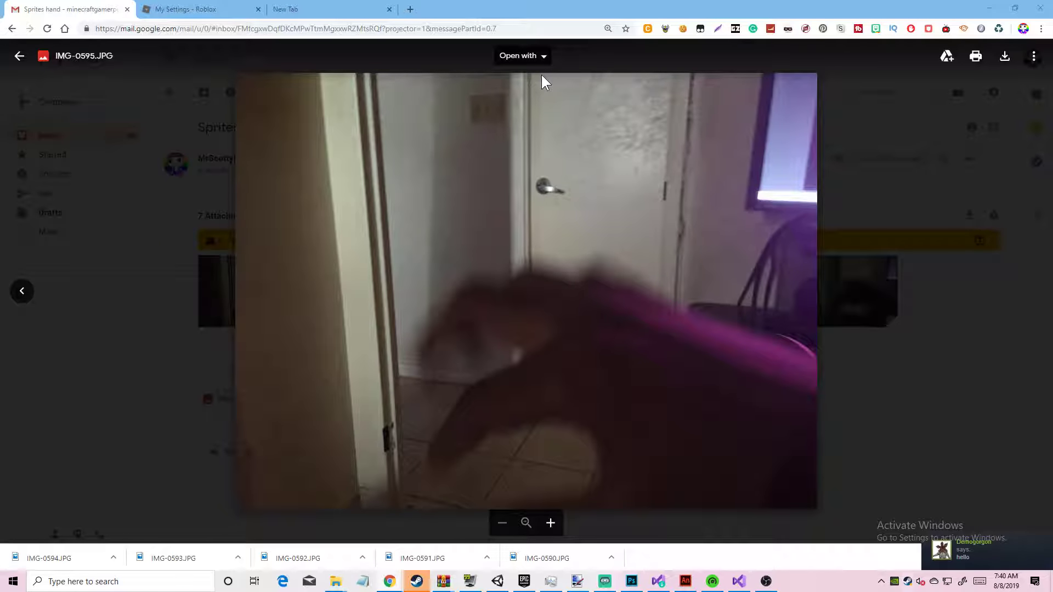
key(ctrl+s)
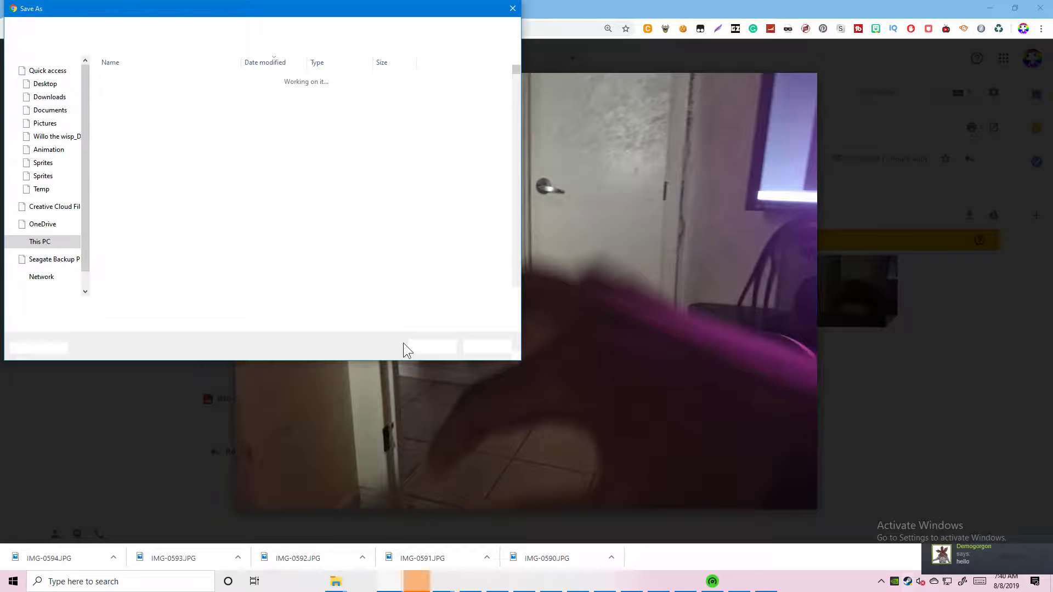
click(427, 346)
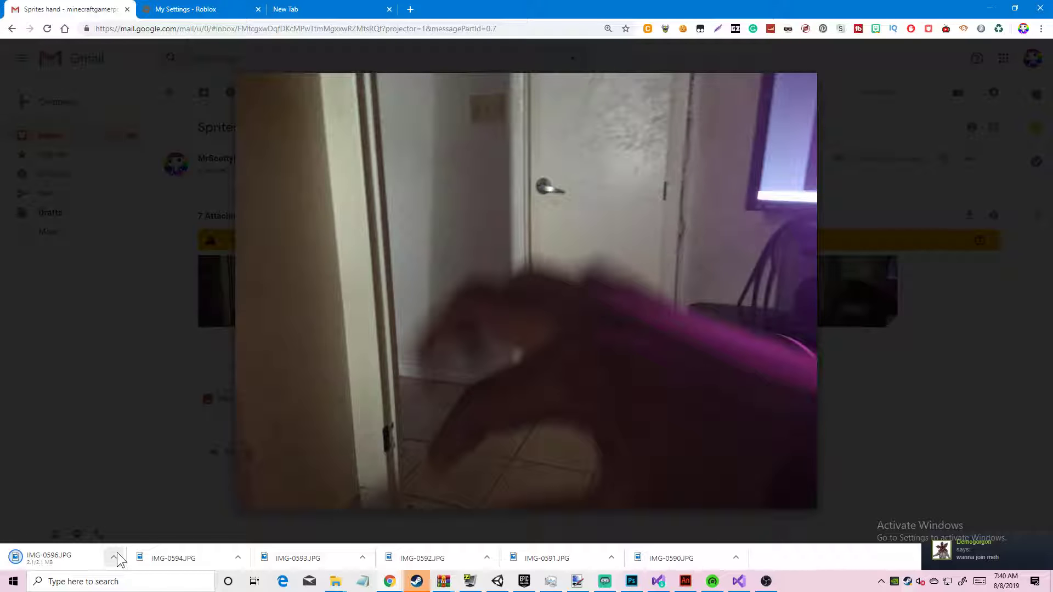
Open the downloaded IMG-0596.JPG from its folder as a new Photoshop document and activate the Eraser tool
click(118, 551)
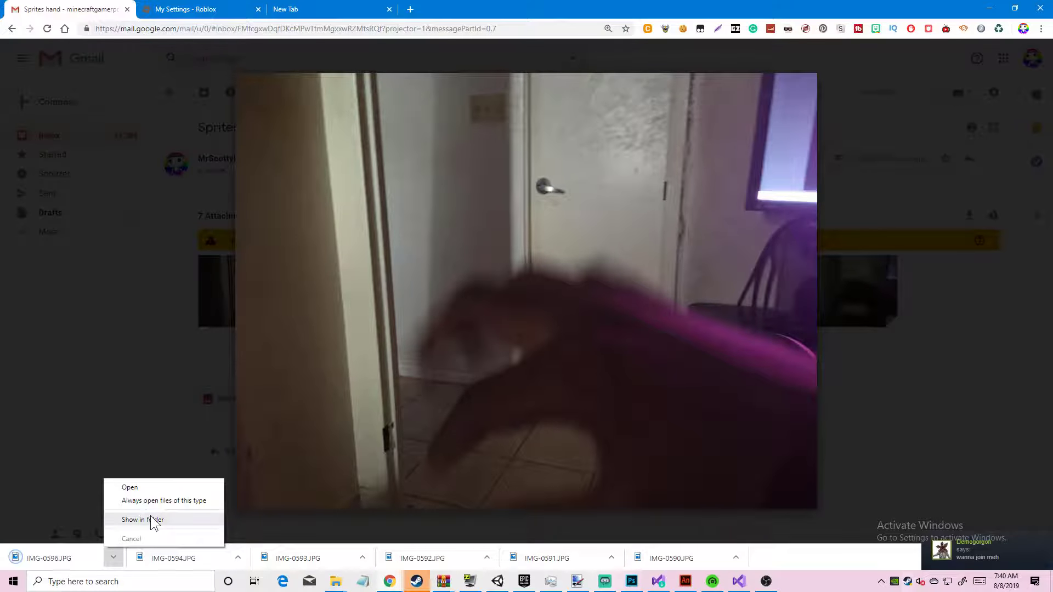
click(150, 518)
click(992, 7)
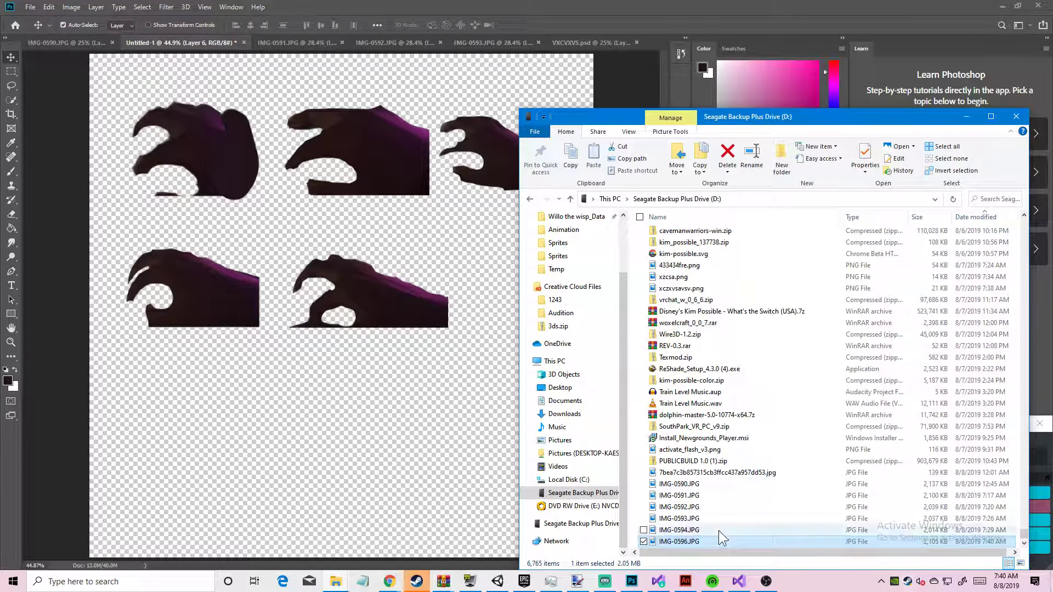
drag(716, 539, 651, 52)
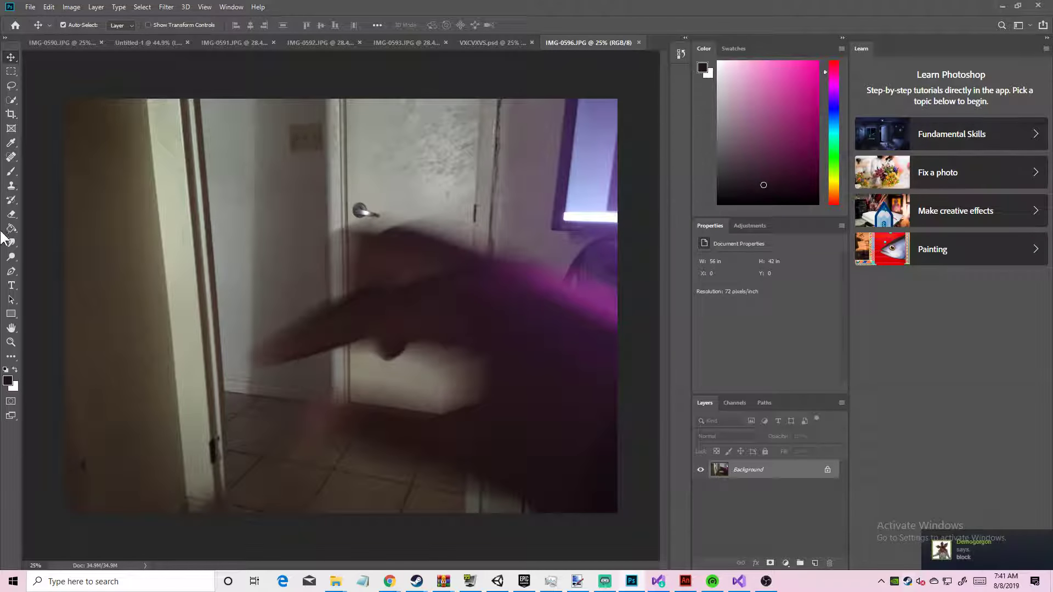
click(10, 214)
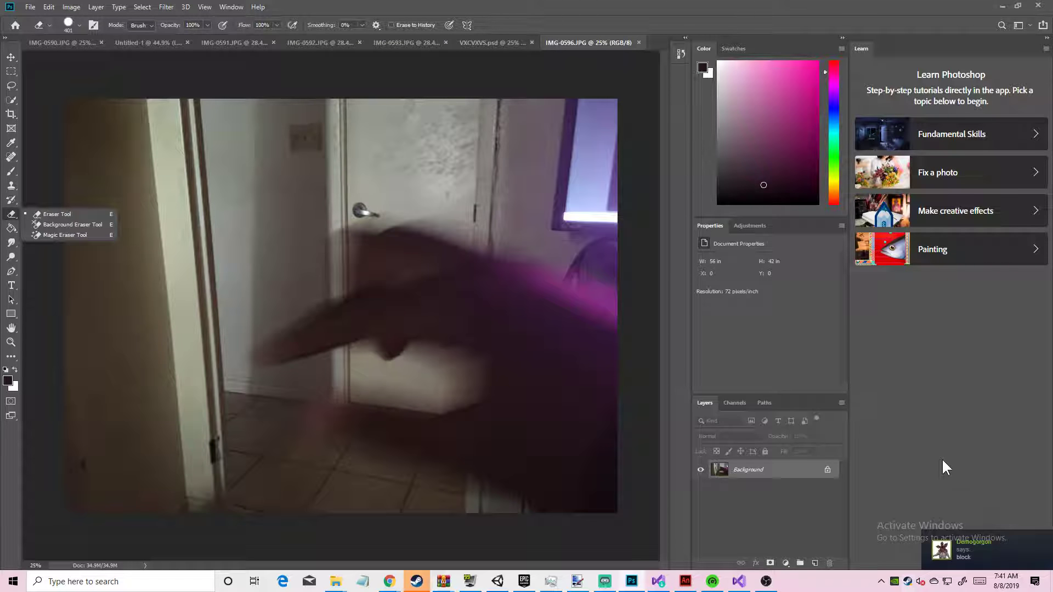
Switch to Steam chat, open the conversation of the friend who messaged, and detach it into its own maximized window
click(968, 557)
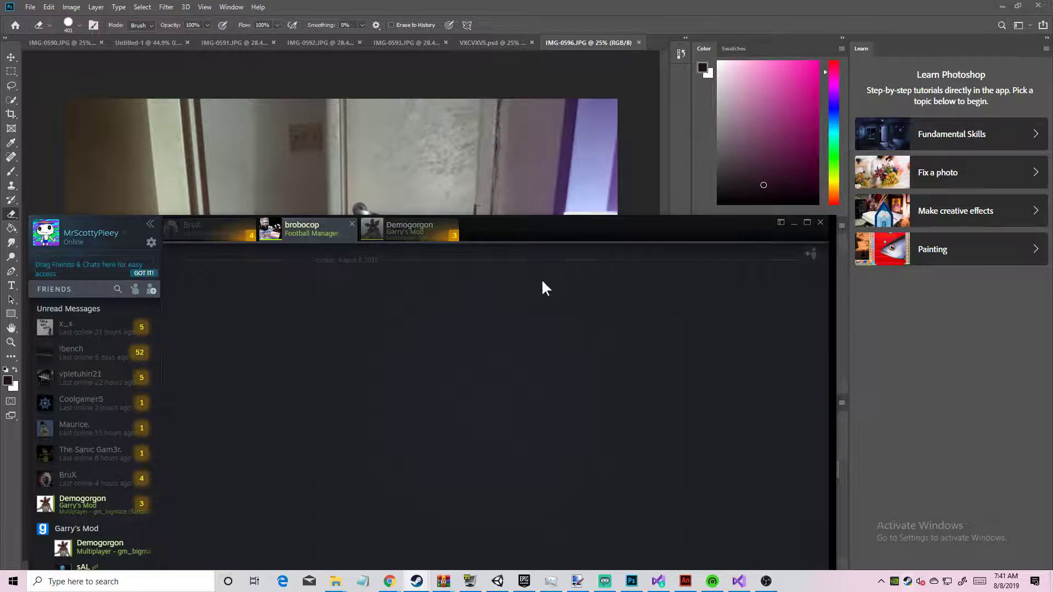
click(405, 231)
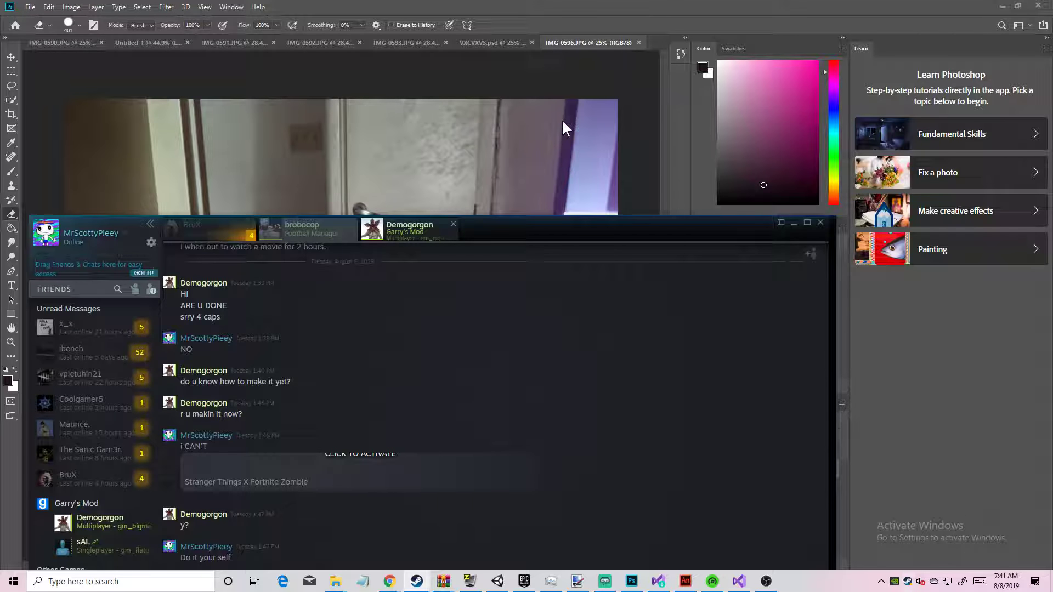
drag(494, 237, 508, 64)
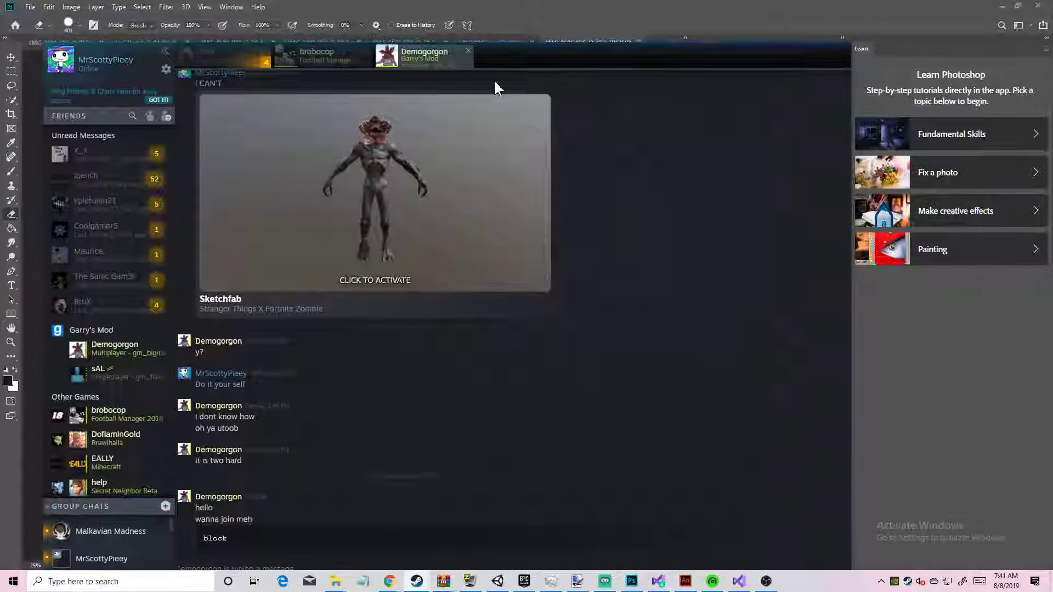
scroll(368, 354, down, 5)
key(Escape)
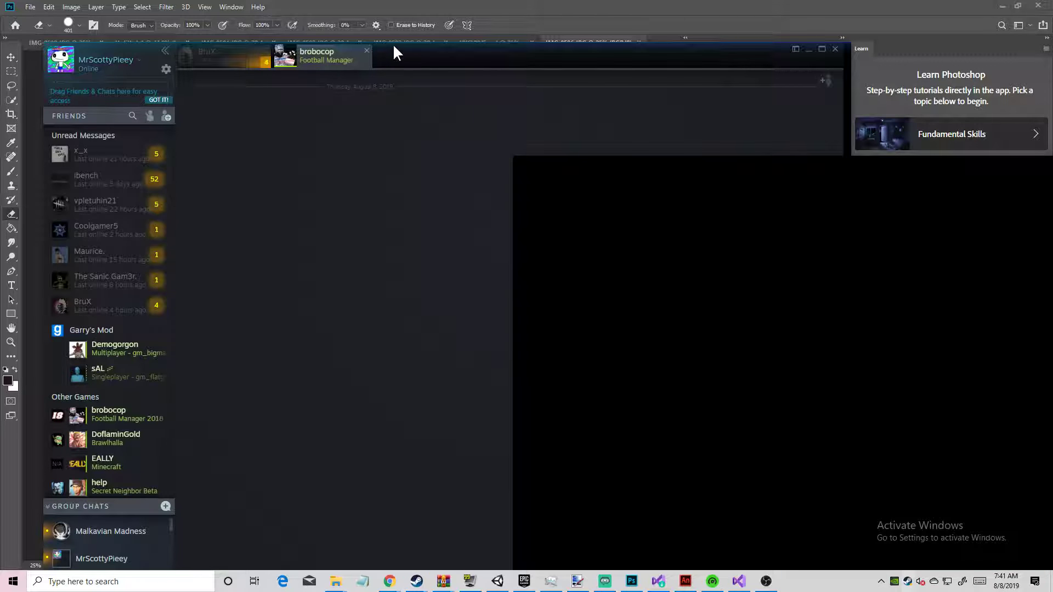
drag(411, 59, 238, 16)
drag(750, 169, 465, 1)
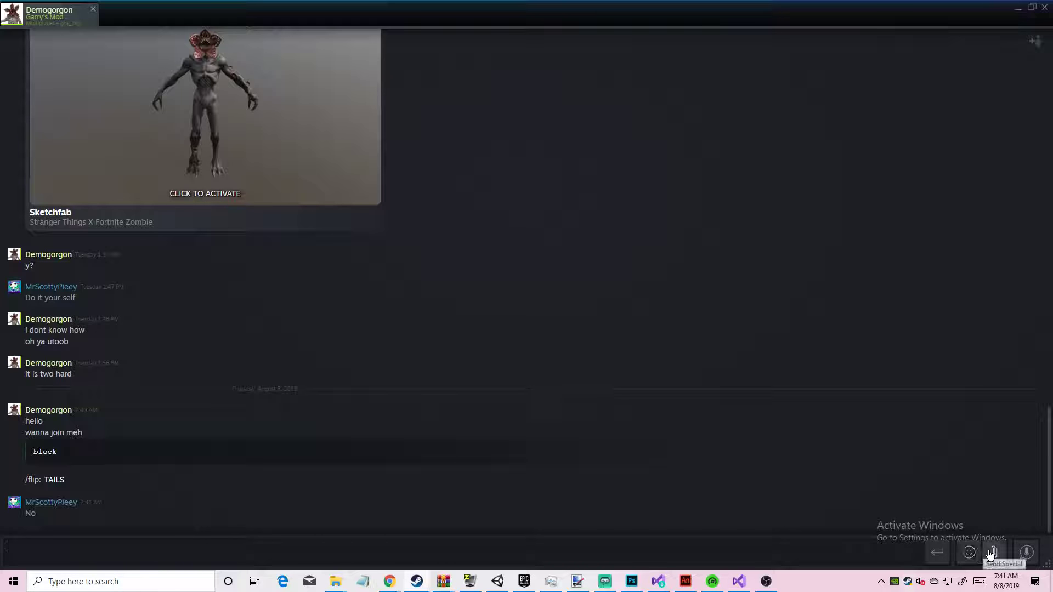
click(992, 551)
click(879, 418)
click(987, 553)
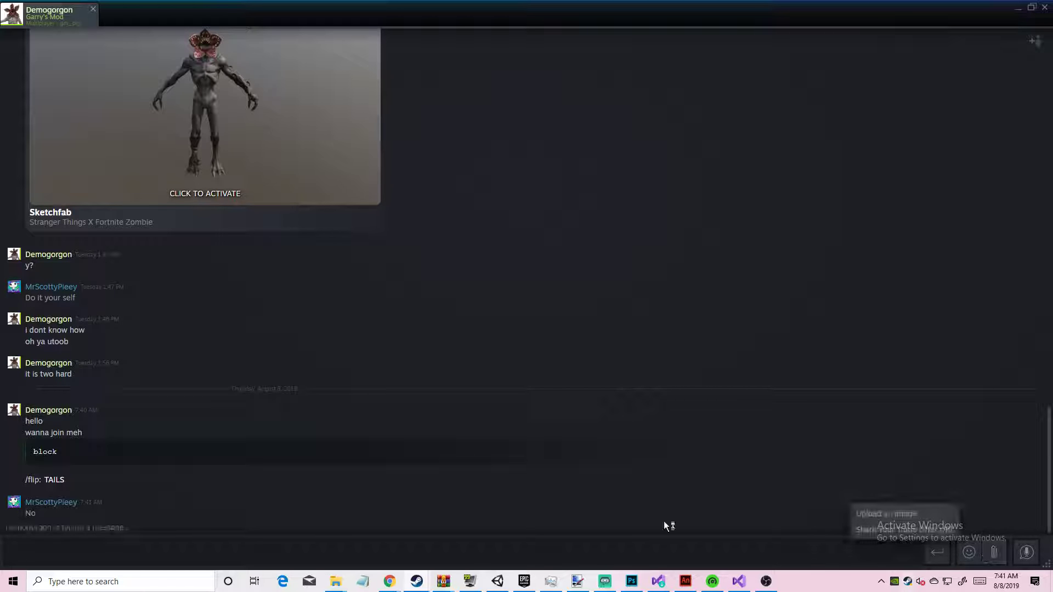
click(47, 482)
drag(45, 480, 39, 485)
Send the coin-flip command /flip in the Steam conversation
click(60, 559)
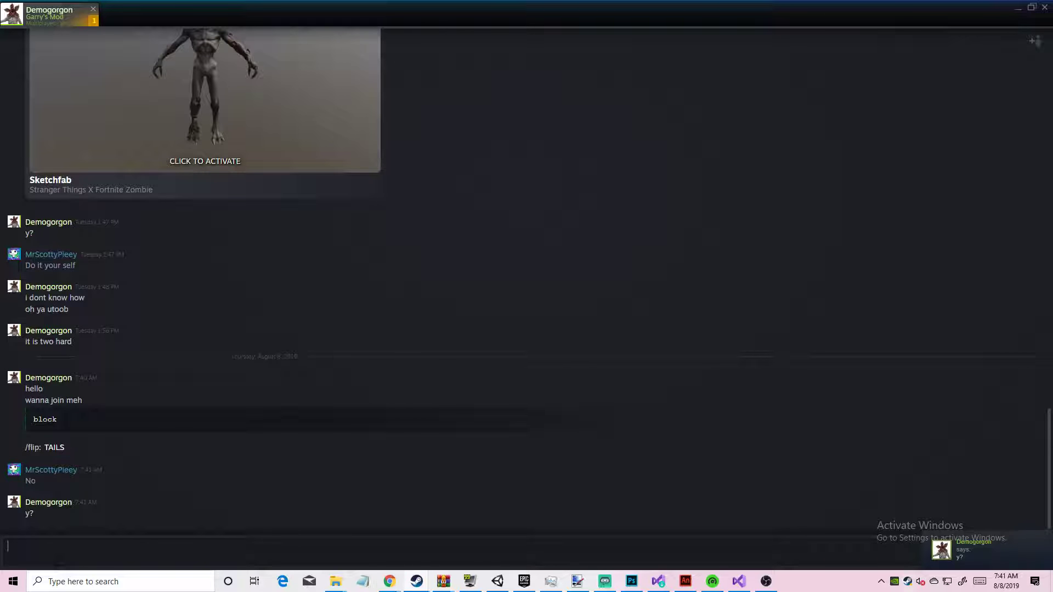
text(/fl)
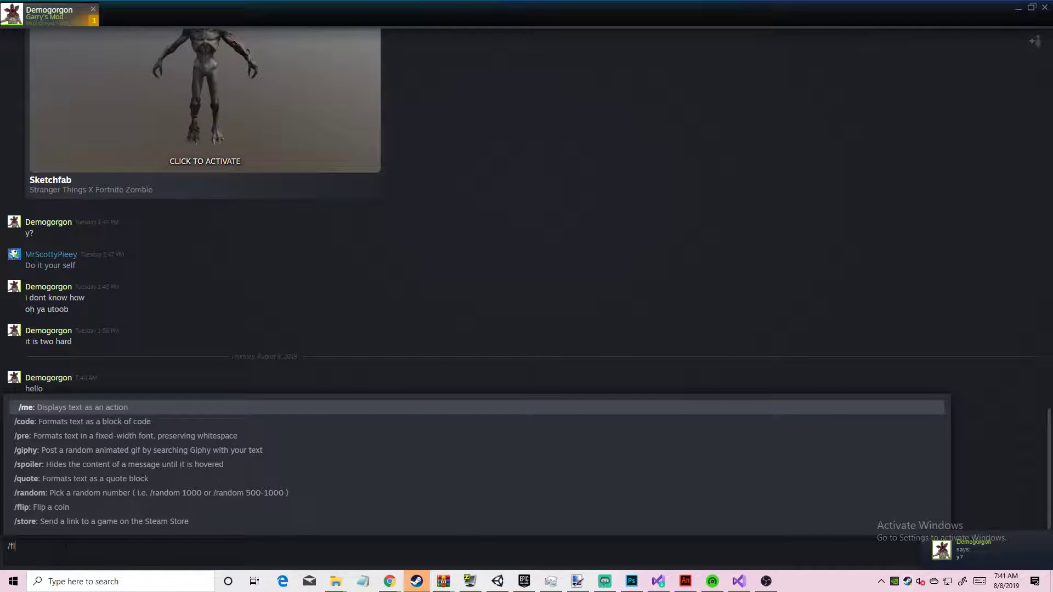
text(ip)
key(Return)
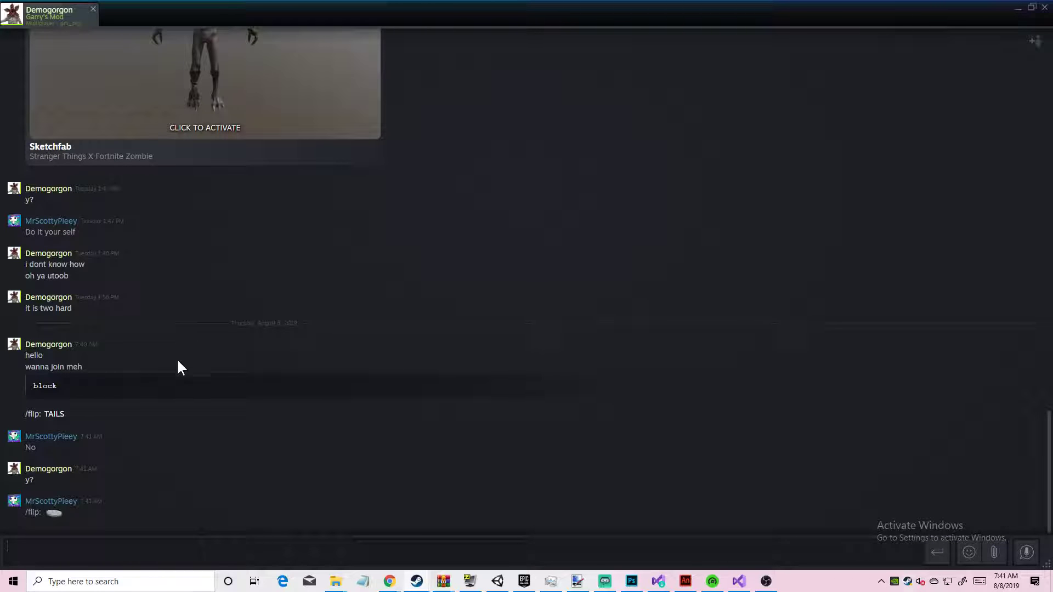
Pick the /me command from the slash-command suggestions and send it without any text
text(/)
key(Down)
key(Down)
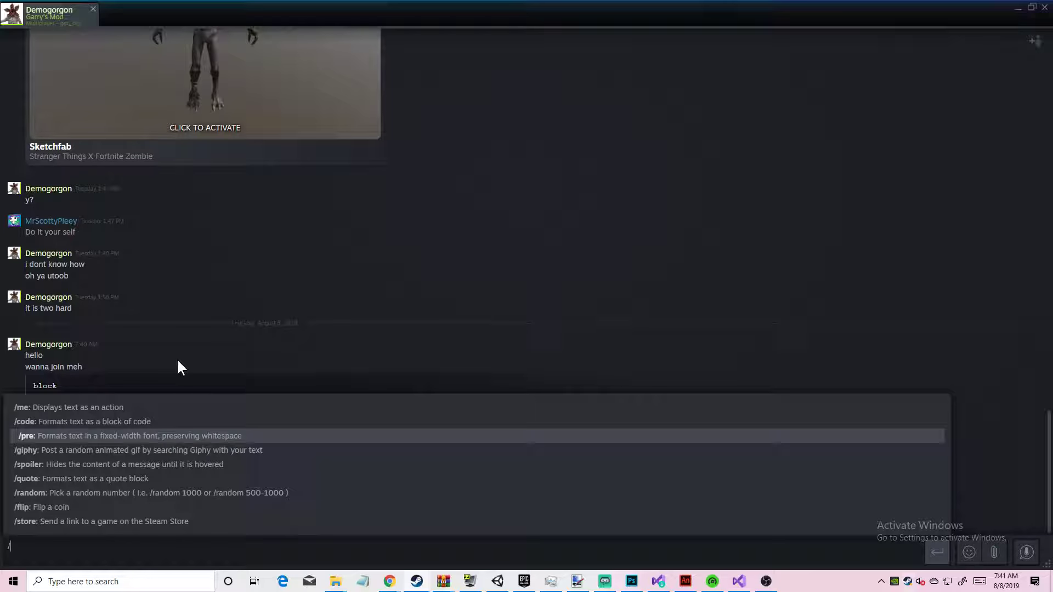
key(Down)
key(Down)
key(Down)
key(Down)
key(Down)
key(Up)
key(Up)
key(Up)
key(Down)
key(Down)
key(Down)
key(Down)
key(Down)
key(Tab)
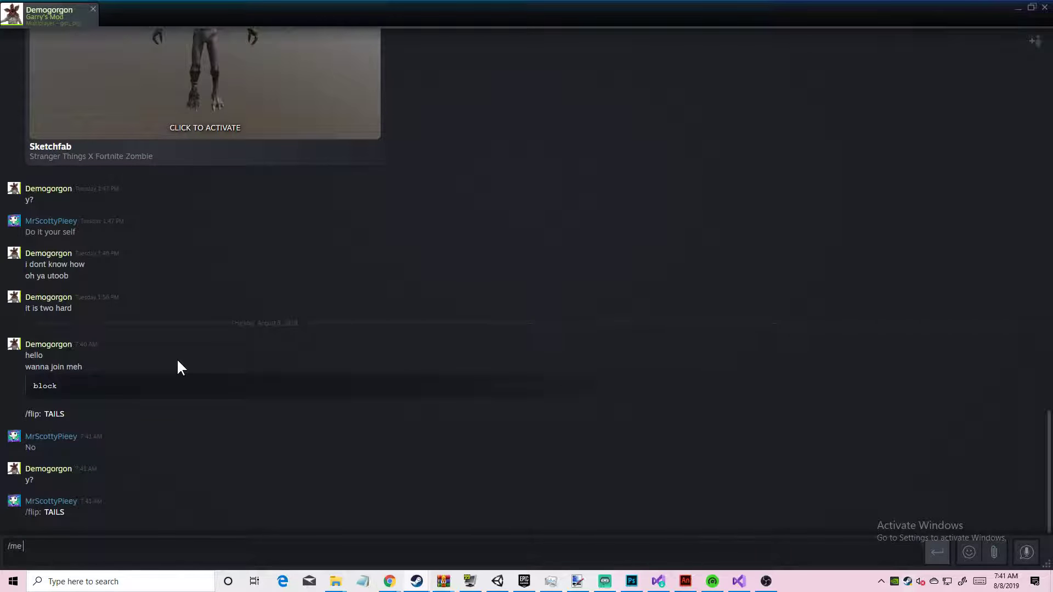
key(Return)
Pick the /random command from the slash-command suggestions and send it without a number range
text(/)
key(BackSpace)
text(/)
key(Down)
key(Down)
key(Up)
key(Up)
key(Up)
key(Up)
key(Up)
key(Up)
key(Up)
key(Up)
key(Up)
key(Up)
key(Up)
key(Up)
key(Up)
key(Up)
key(Tab)
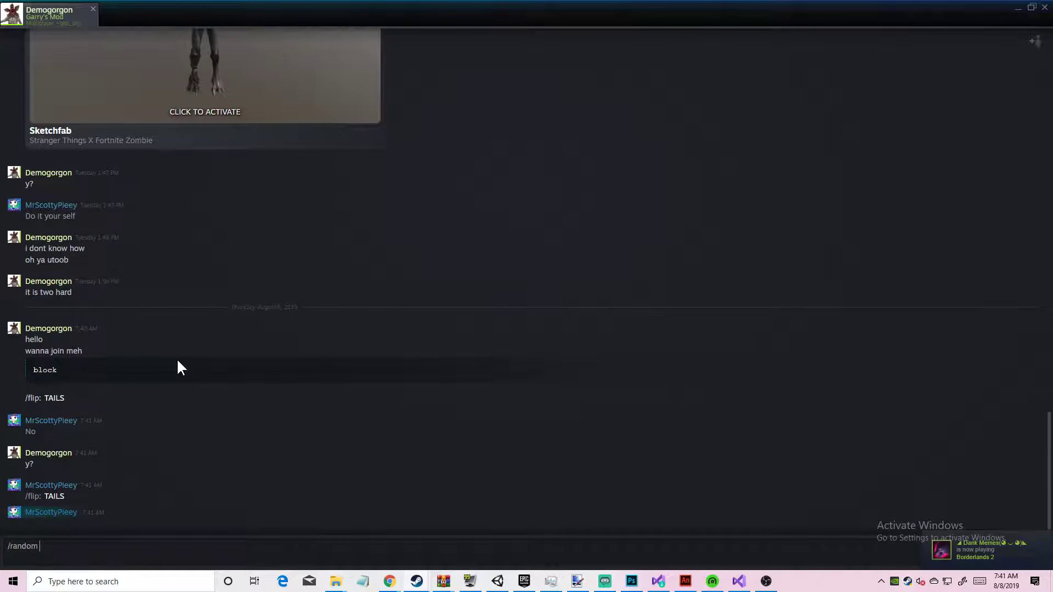
key(Return)
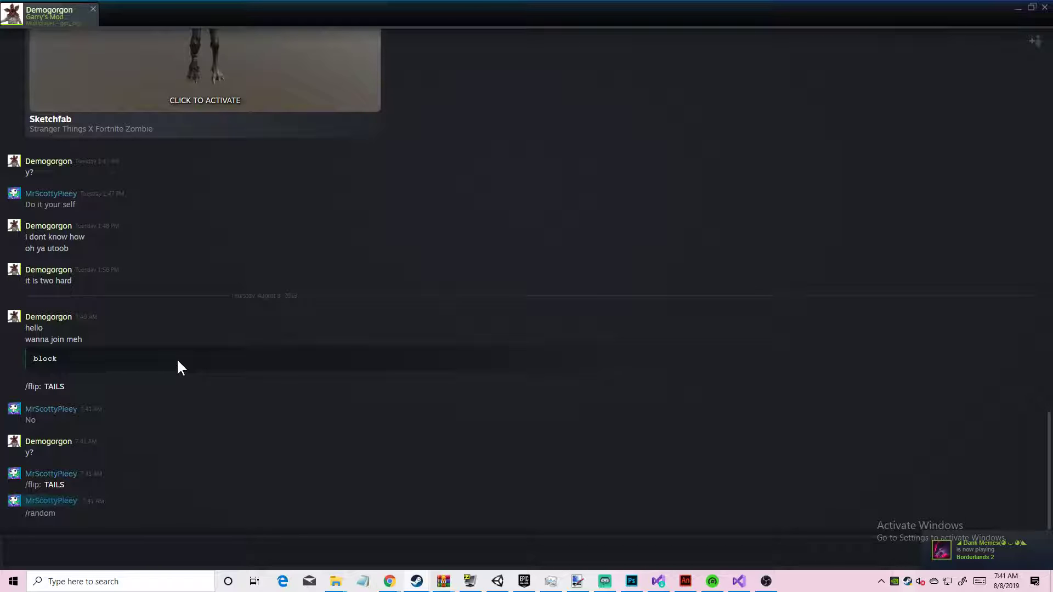
Pick the /giphy command from the suggestions and send it to post a random animated gif
text(/)
key(Down)
key(Down)
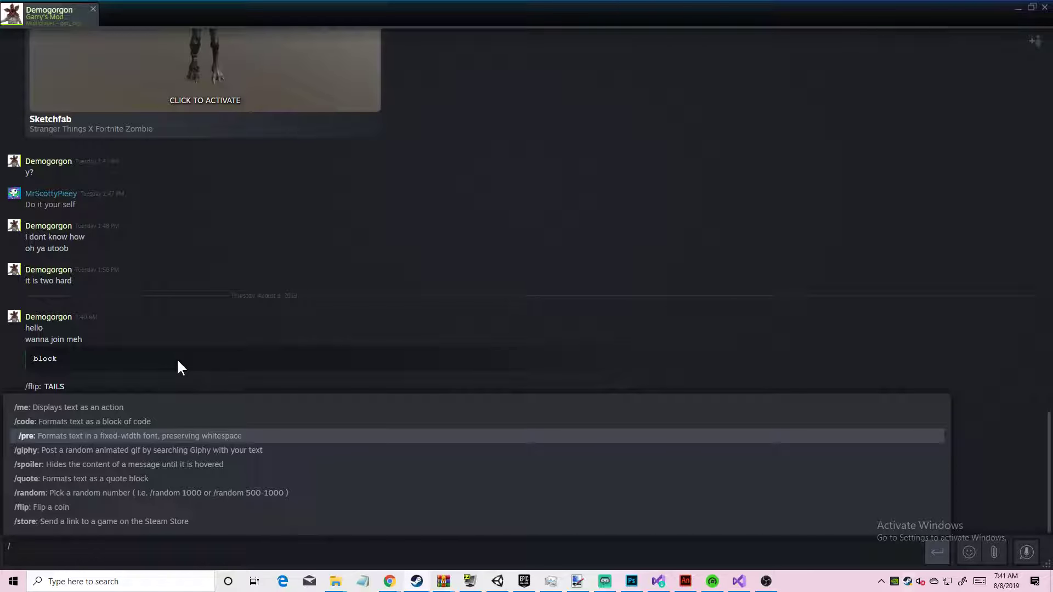
key(Down)
key(Tab)
key(Return)
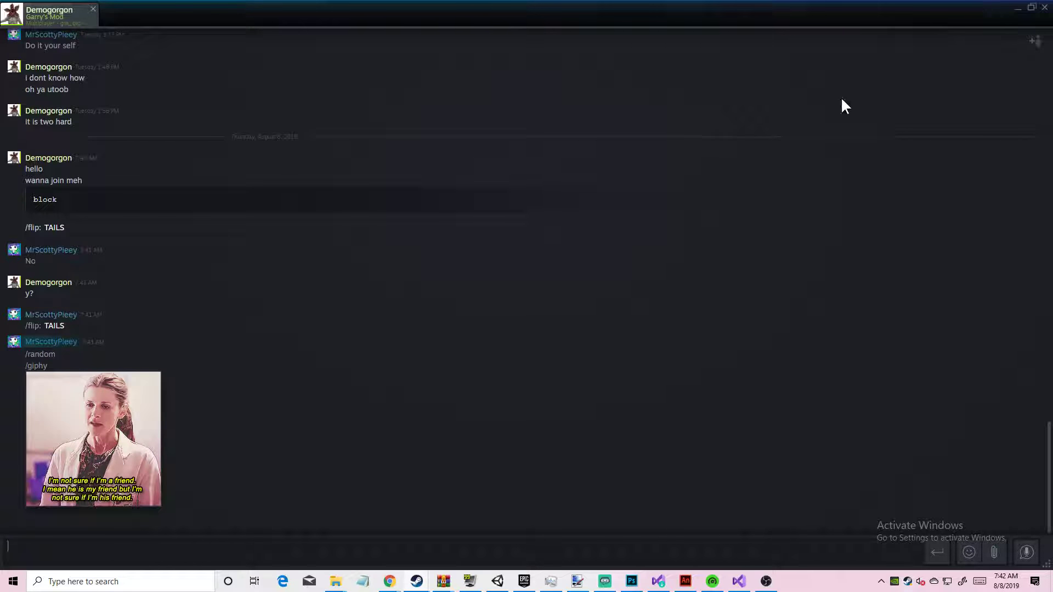
scroll(473, 310, up, 3)
drag(472, 310, 440, 329)
scroll(401, 400, down, 3)
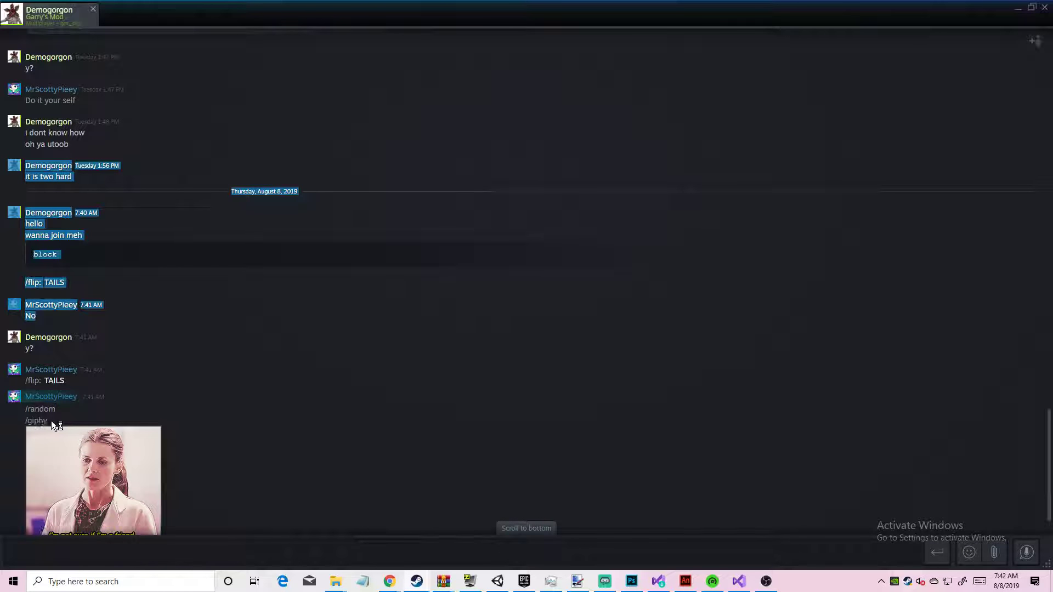
click(22, 404)
drag(26, 421, 47, 420)
right_click(51, 420)
click(53, 421)
scroll(37, 417, up, 3)
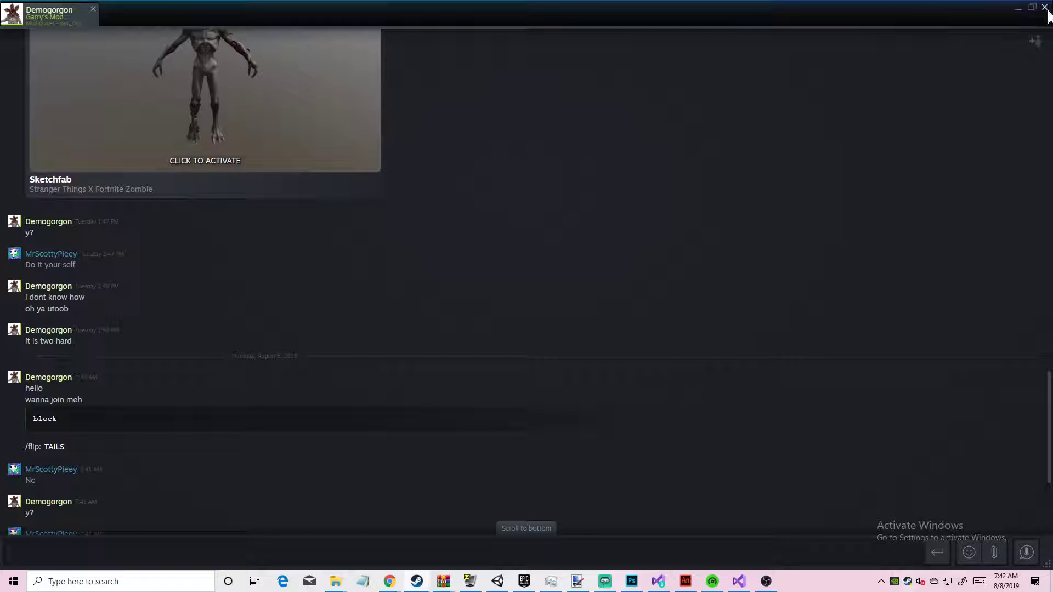
Return to IMG-0596.JPG in Photoshop, undo the eraser stroke on the locked background, and unlock the Background layer
click(1018, 9)
mouse_move(135, 465)
mouse_down()
mouse_move(172, 324)
mouse_move(252, 224)
mouse_up()
key(ctrl+z)
click(826, 470)
Erase the room around the hand and in the gap between fingers and thumb, leaving only the hand's outline
mouse_move(351, 134)
mouse_down()
mouse_move(66, 554)
mouse_move(146, 77)
mouse_move(62, 375)
mouse_move(318, 212)
mouse_move(177, 185)
mouse_up()
mouse_move(266, 199)
mouse_down()
mouse_move(393, 184)
mouse_move(413, 203)
mouse_move(614, 251)
mouse_move(611, 271)
mouse_move(524, 245)
mouse_up()
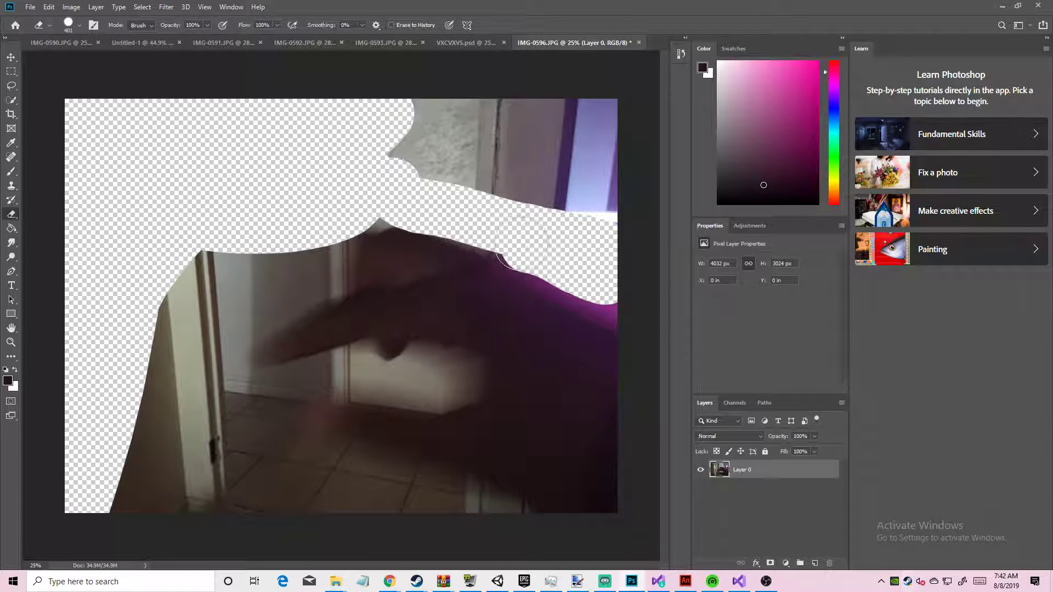
mouse_move(438, 193)
mouse_down()
mouse_move(542, 81)
mouse_move(476, 78)
mouse_move(418, 141)
mouse_move(653, 210)
mouse_move(588, 128)
mouse_move(654, 143)
mouse_move(475, 179)
mouse_up()
mouse_move(395, 196)
mouse_down()
mouse_move(277, 263)
mouse_move(181, 272)
mouse_up()
mouse_move(84, 366)
mouse_down()
mouse_move(162, 261)
mouse_move(109, 547)
mouse_move(167, 440)
mouse_move(181, 548)
mouse_move(159, 591)
mouse_move(248, 424)
mouse_move(244, 559)
mouse_move(237, 533)
mouse_move(553, 536)
mouse_move(501, 537)
mouse_move(522, 525)
mouse_move(283, 455)
mouse_move(321, 501)
mouse_move(258, 404)
mouse_move(375, 373)
mouse_move(359, 368)
mouse_move(414, 368)
mouse_move(426, 374)
mouse_move(397, 375)
mouse_move(447, 368)
mouse_up()
drag(291, 269, 262, 302)
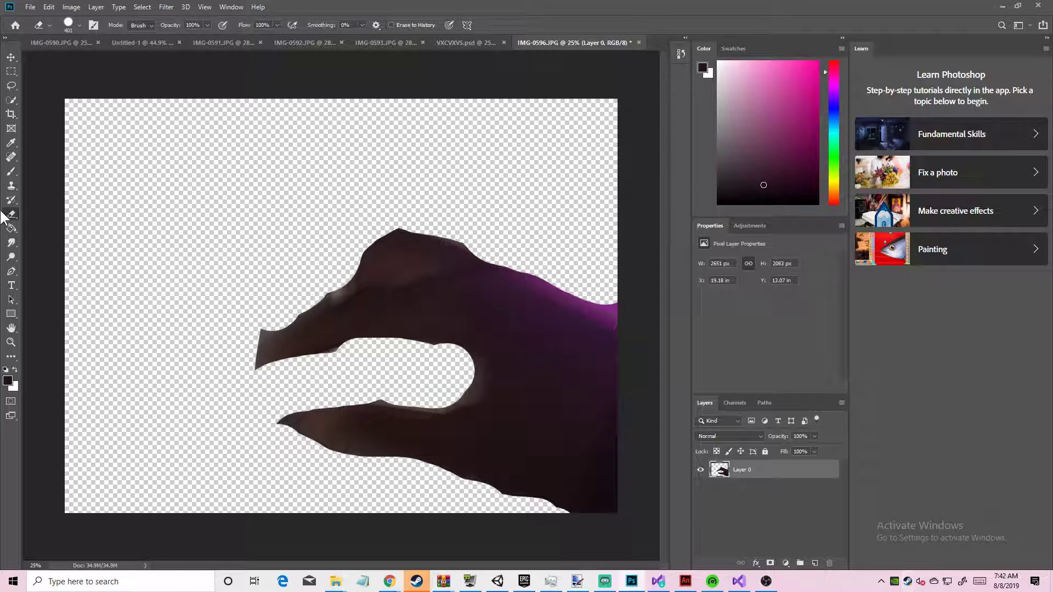
Reduce the eraser size to 61 px and clean up the lower edge of the thumb at 50% zoom
click(11, 341)
click(372, 356)
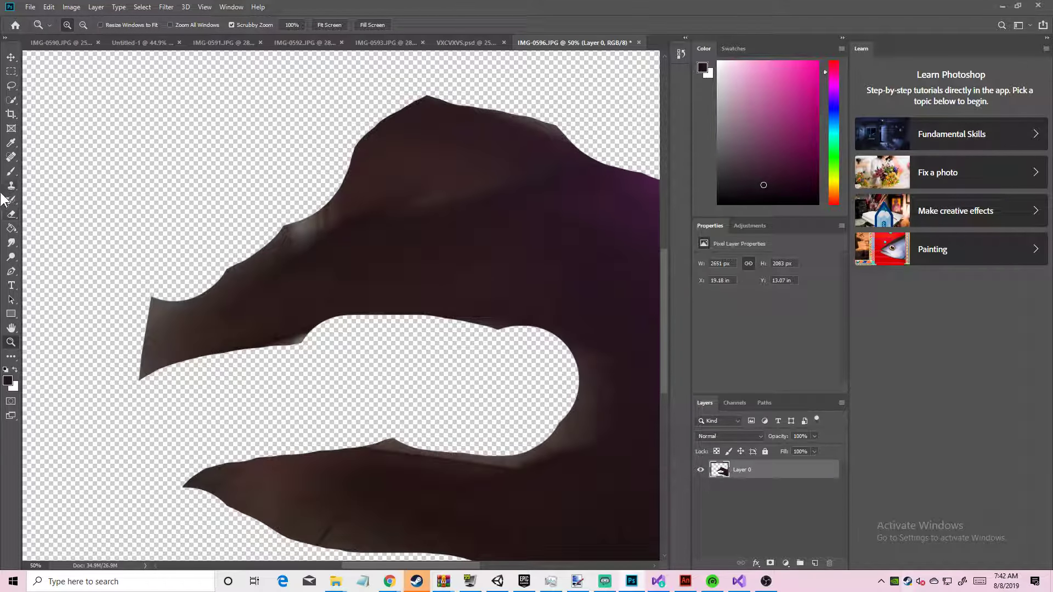
click(11, 214)
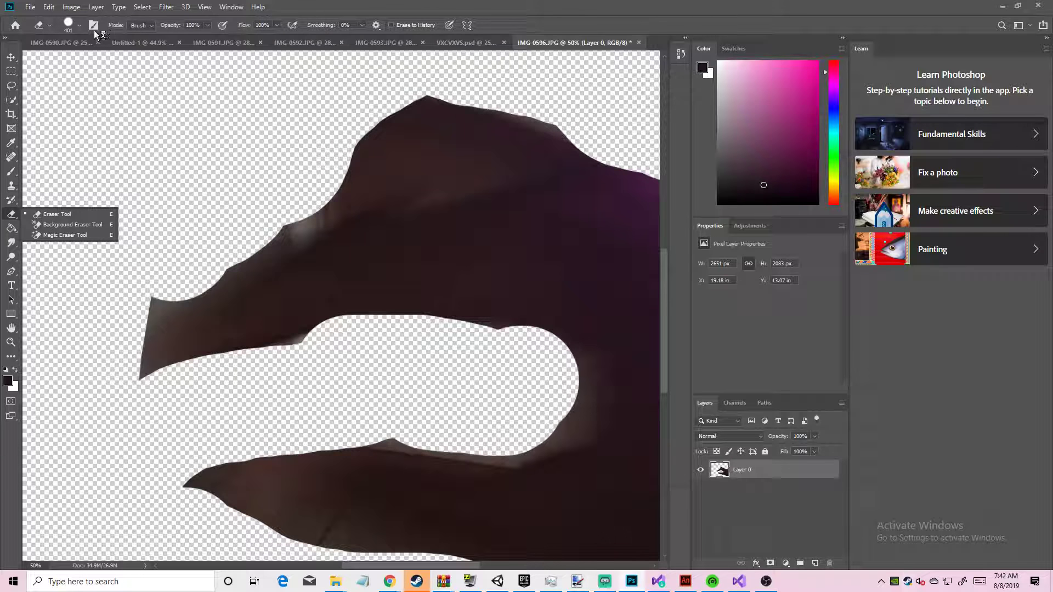
click(75, 24)
click(90, 59)
mouse_move(160, 509)
mouse_down()
mouse_move(203, 471)
mouse_move(205, 495)
mouse_move(211, 459)
mouse_move(225, 505)
mouse_move(224, 475)
mouse_move(250, 507)
mouse_move(361, 540)
mouse_move(252, 527)
mouse_up()
drag(327, 543, 457, 551)
Switch to the Steam conversation and reply with "Google Doddle"
click(1000, 560)
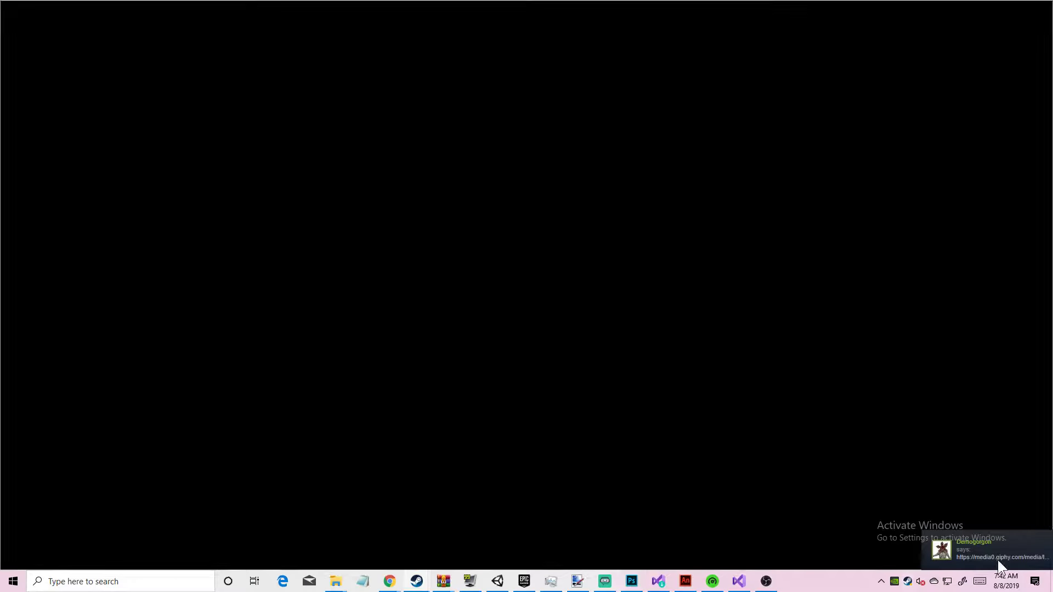
drag(614, 24, 673, 8)
click(137, 565)
text(Google Doddle)
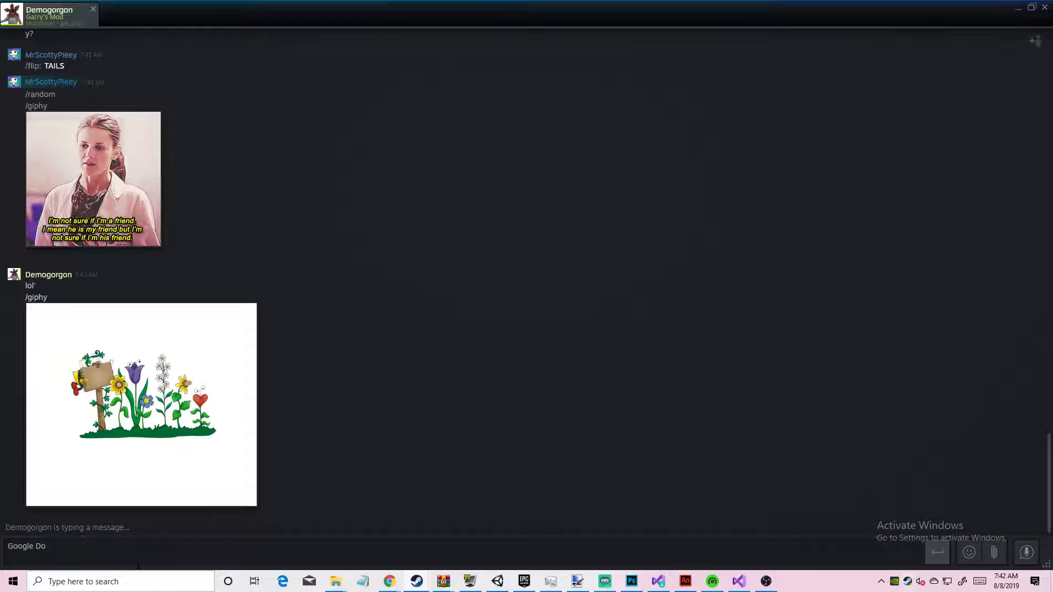
key(Return)
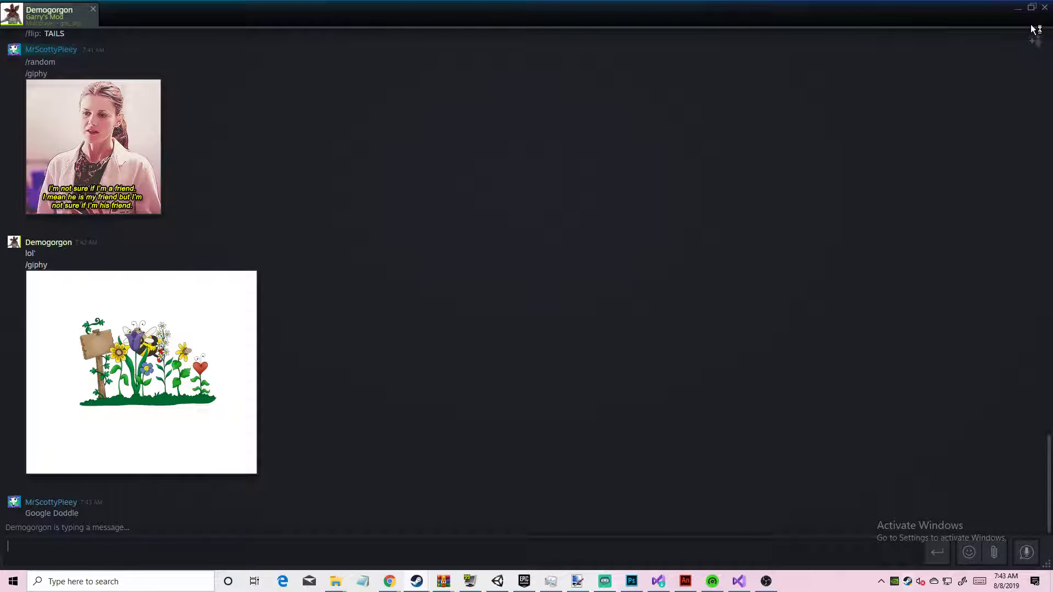
Return to IMG-0596.JPG in Photoshop and erase around the fingertips and the gap beneath the topmost finger
click(1018, 8)
mouse_move(129, 408)
mouse_down()
mouse_move(165, 265)
mouse_move(163, 383)
mouse_up()
mouse_move(491, 175)
mouse_down()
mouse_move(435, 181)
mouse_move(269, 244)
mouse_move(187, 294)
mouse_up()
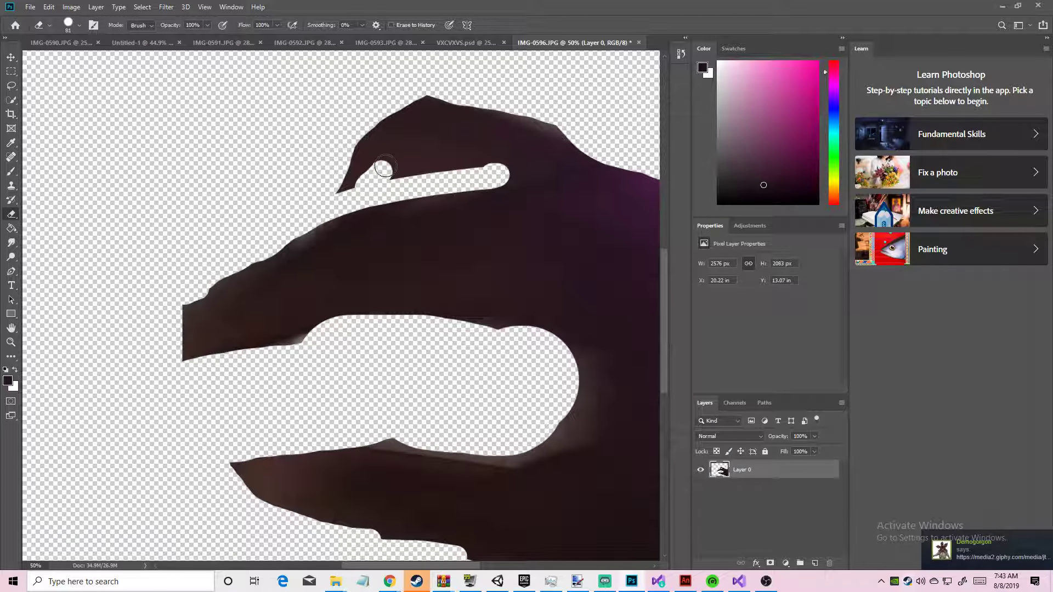
mouse_move(442, 143)
mouse_down()
mouse_move(411, 171)
mouse_move(465, 162)
mouse_up()
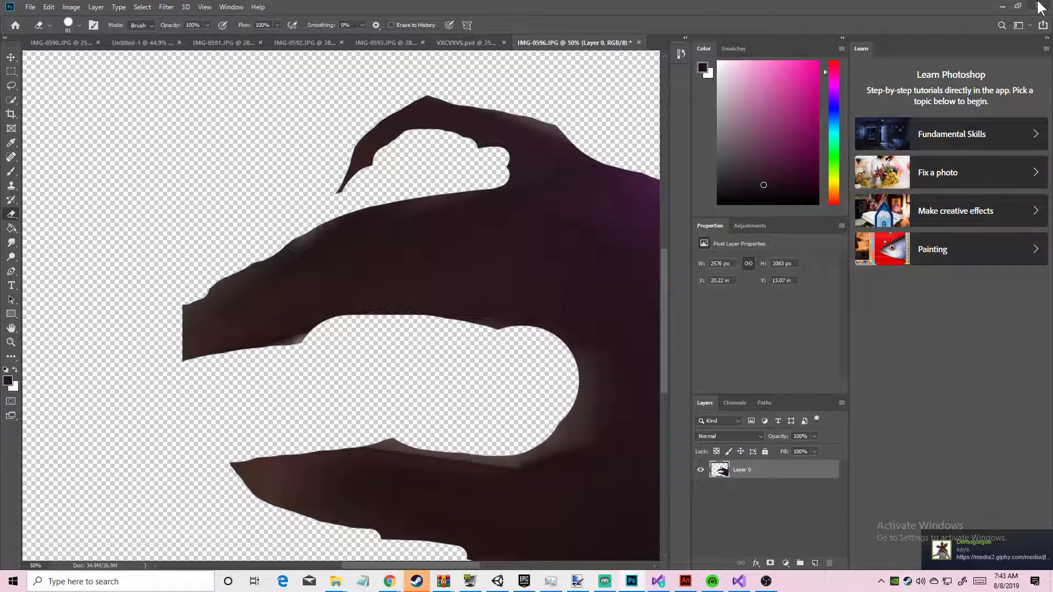
Switch to the Steam conversation and reply with "Gifs are funny"
click(1003, 5)
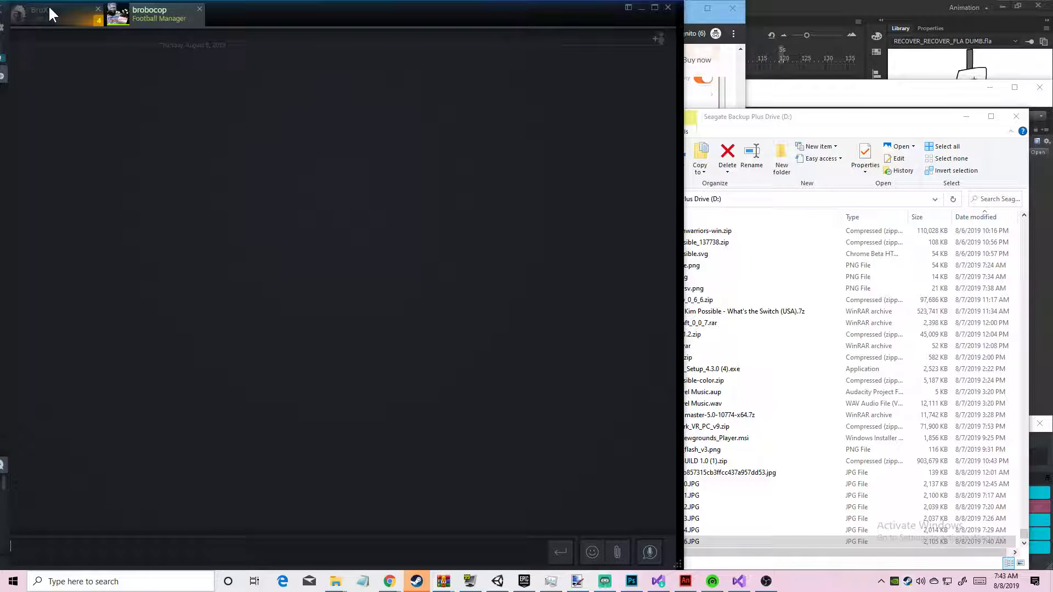
mouse_move(425, 580)
click(551, 532)
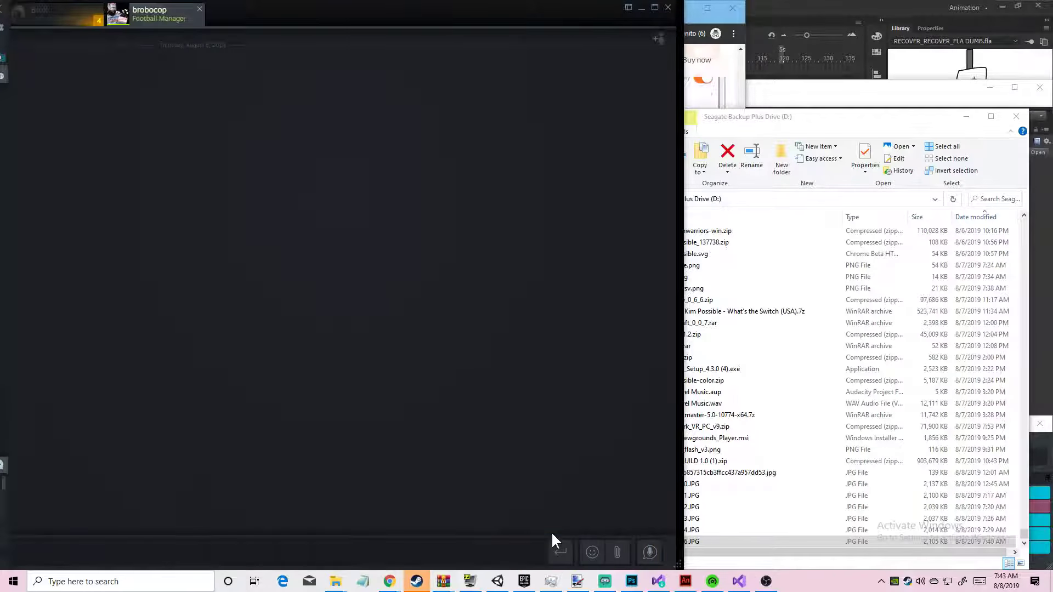
key(super+d)
click(350, 554)
text(Gifs w)
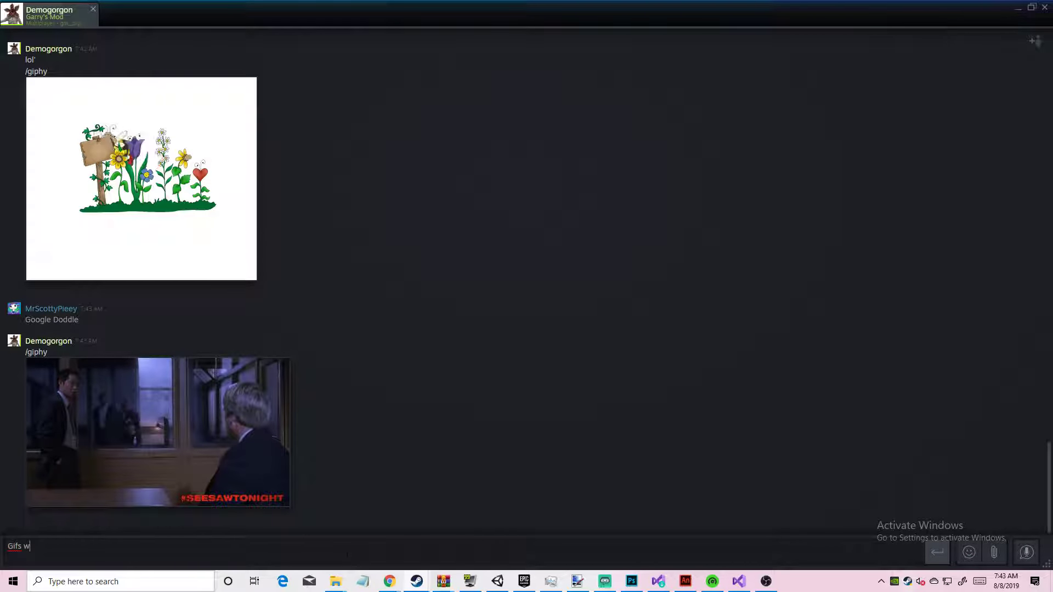
key(BackSpace)
text(a)
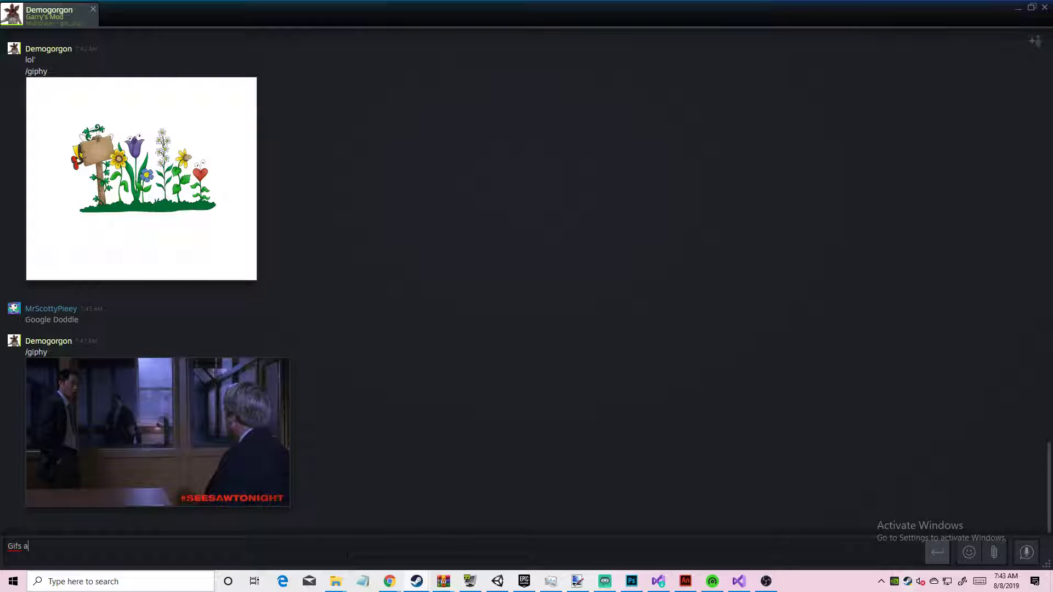
text(re funny)
key(Return)
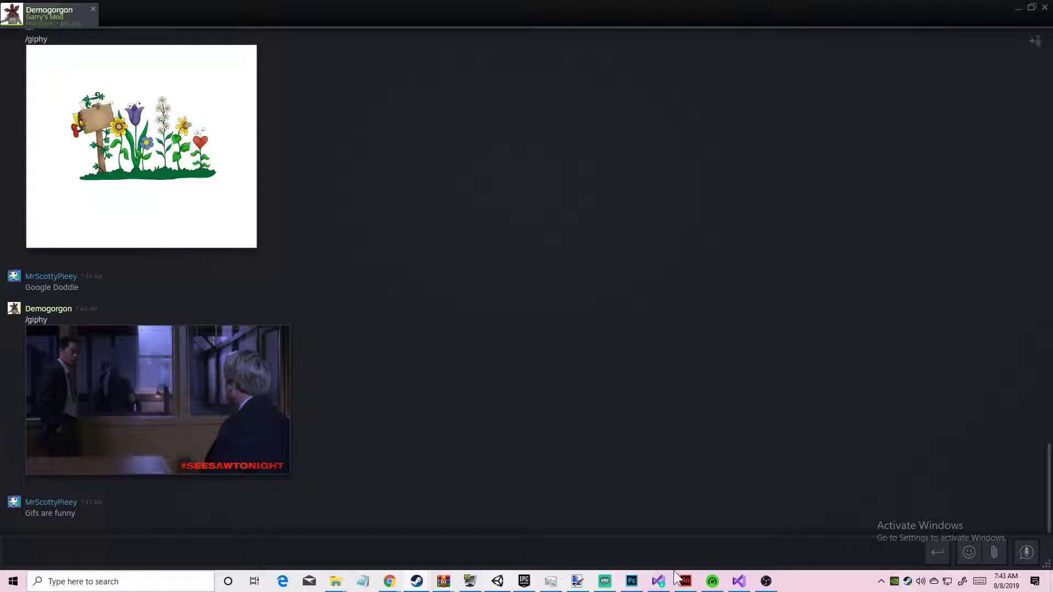
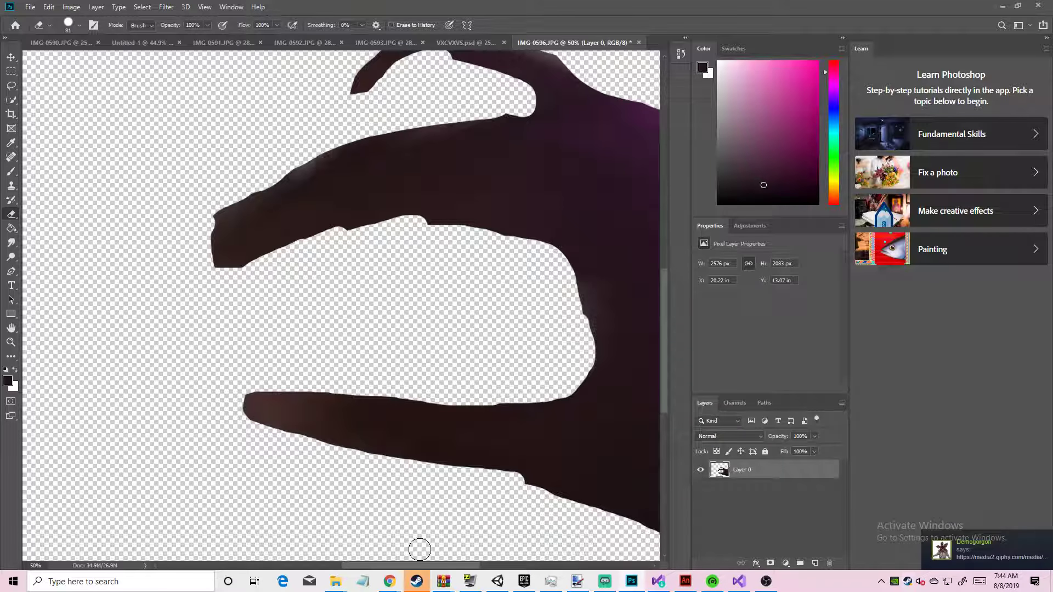
Copy the whole IMG-0596.JPG canvas with a rectangular marquee and paste the cut-out hand into the Untitled-1 document
drag(427, 565, 410, 540)
scroll(422, 431, up, 2)
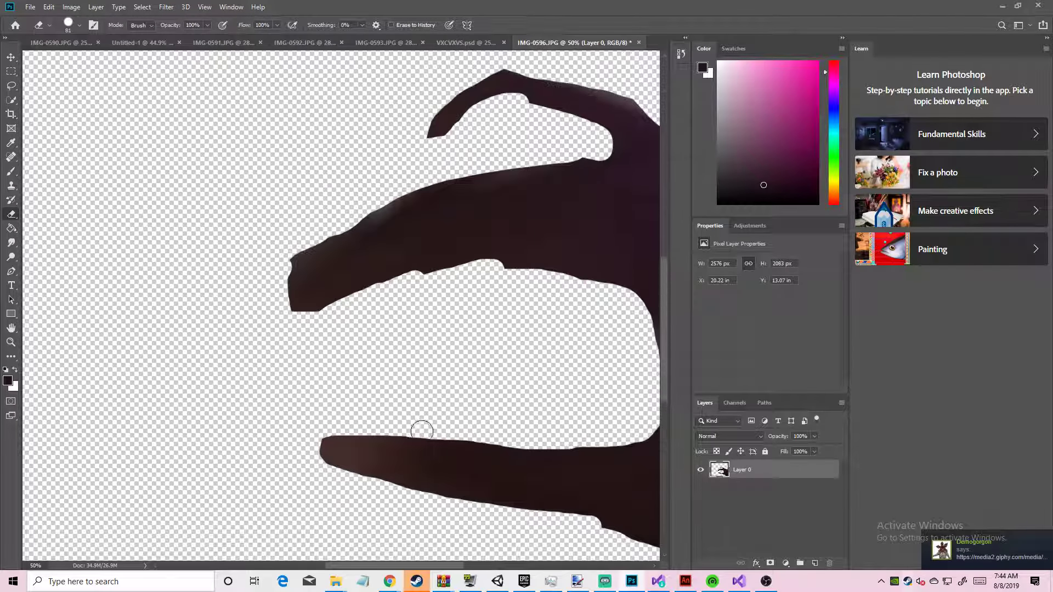
click(11, 342)
right_click(106, 357)
click(101, 351)
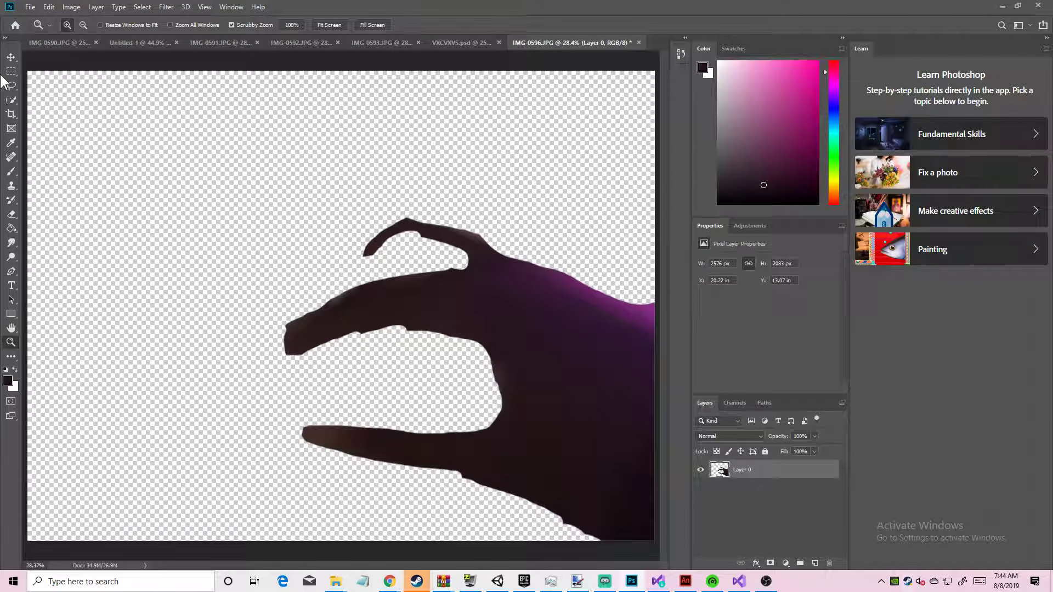
right_click(12, 70)
click(54, 72)
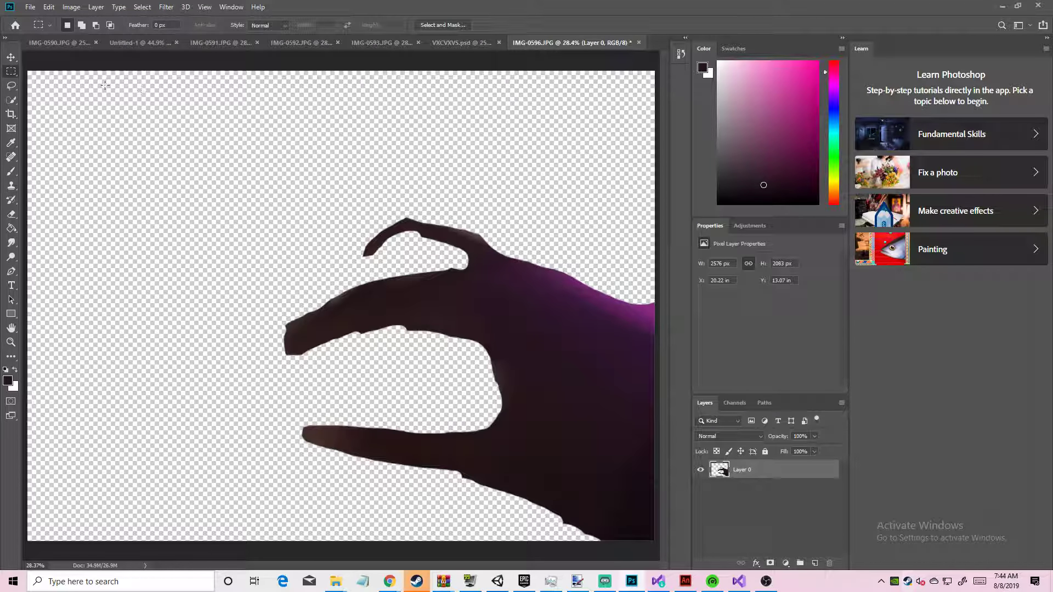
drag(28, 71, 657, 541)
drag(364, 114, 156, 67)
drag(347, 274, 342, 269)
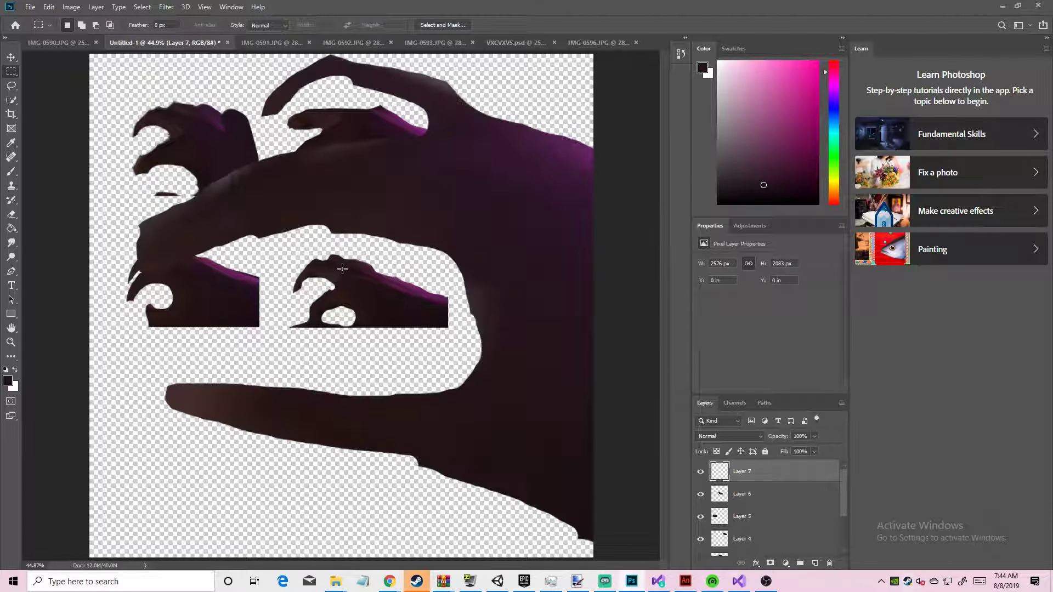
Scale the pasted hand down to about 510 × 412 px and place it at the right end of the second sprite row
click(11, 57)
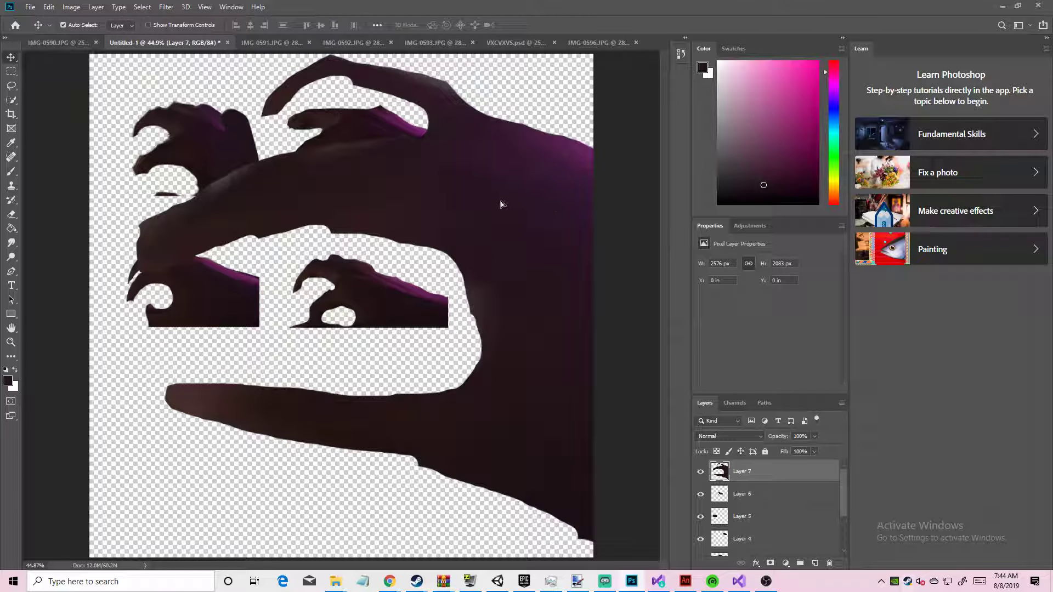
drag(500, 204, 457, 192)
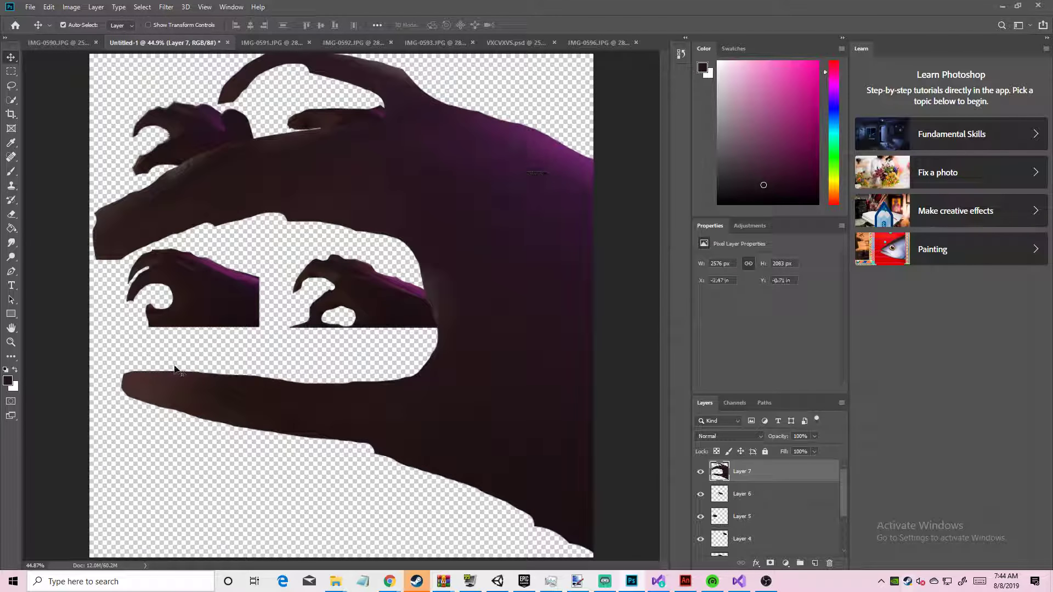
click(49, 6)
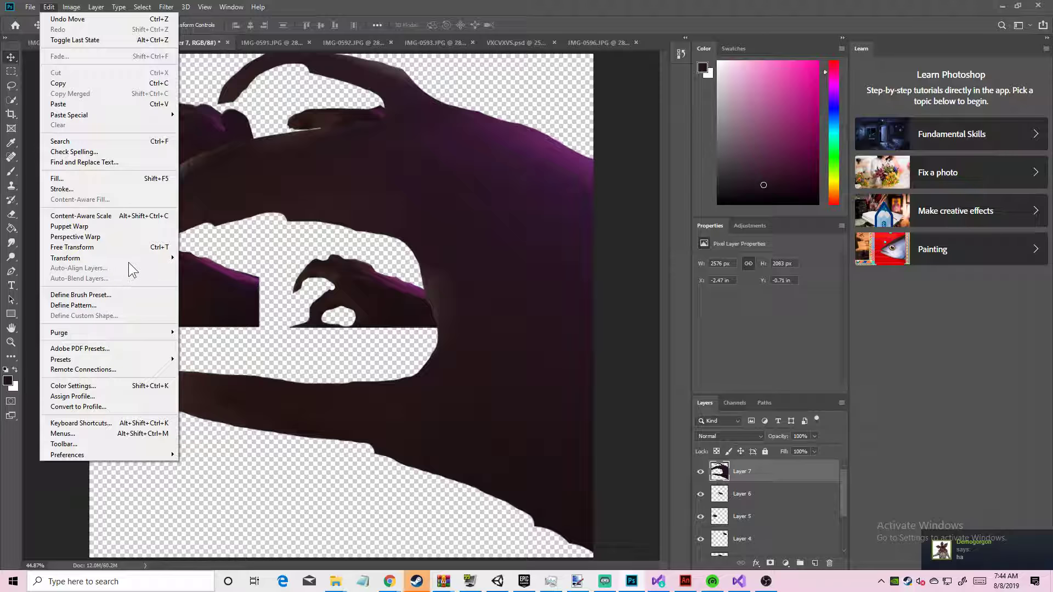
mouse_move(158, 258)
click(233, 273)
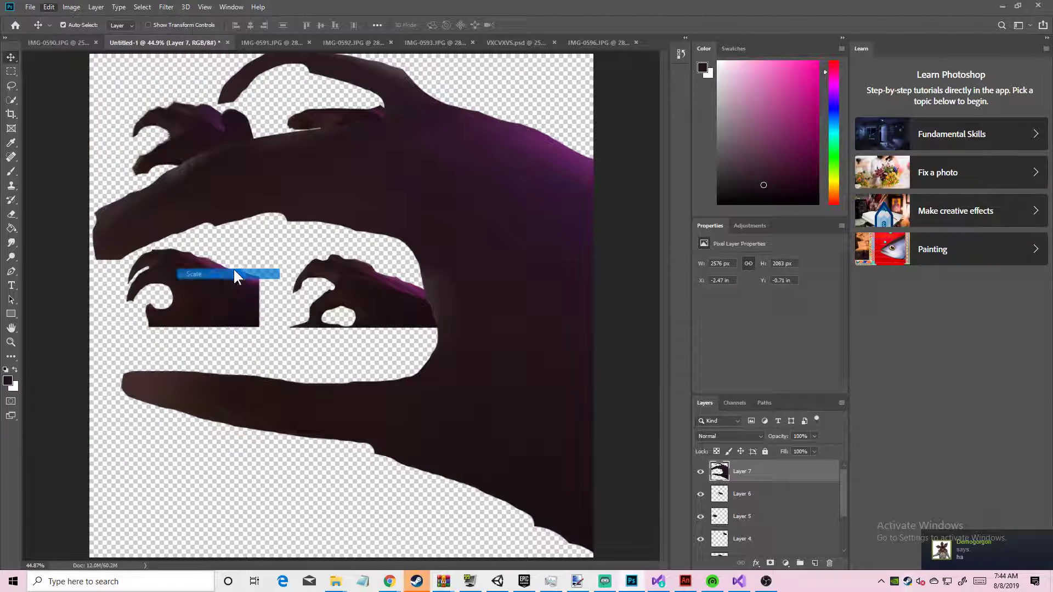
drag(43, 556, 498, 241)
drag(579, 141, 484, 280)
drag(580, 193, 541, 265)
key(Return)
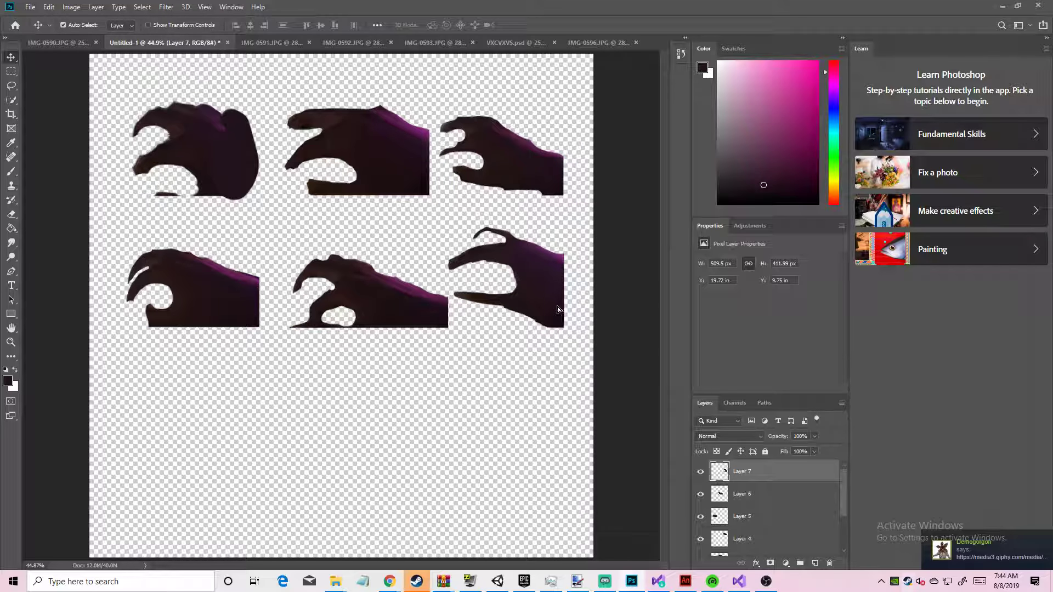
drag(558, 309, 566, 318)
Switch to the "Sprites hand" email in Chrome and save the attachment IMG-0595.JPG to the Seagate Backup Plus Drive (D:)
click(398, 590)
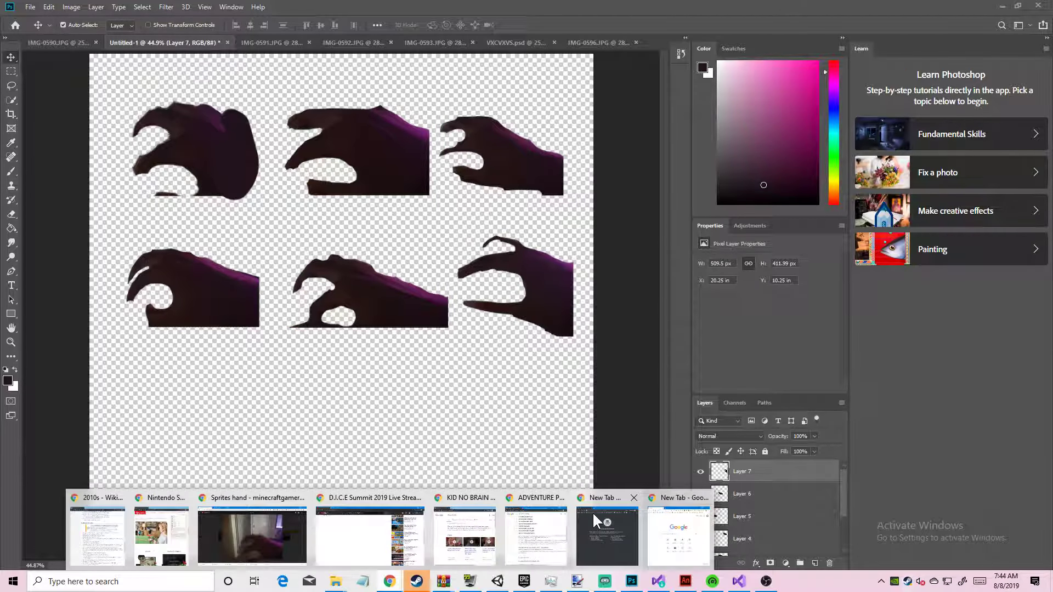
click(235, 518)
click(196, 472)
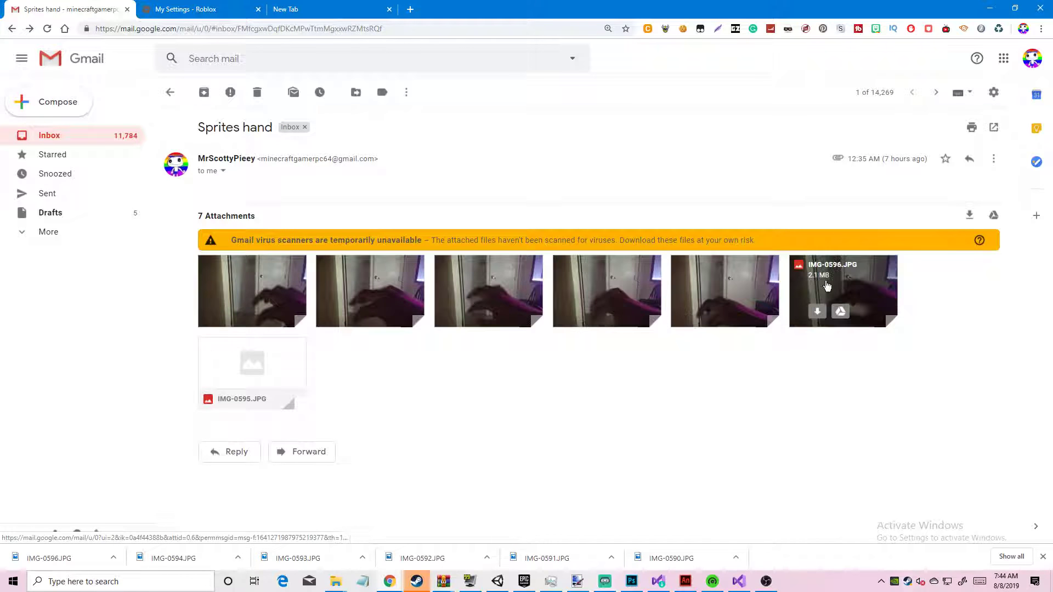
click(818, 314)
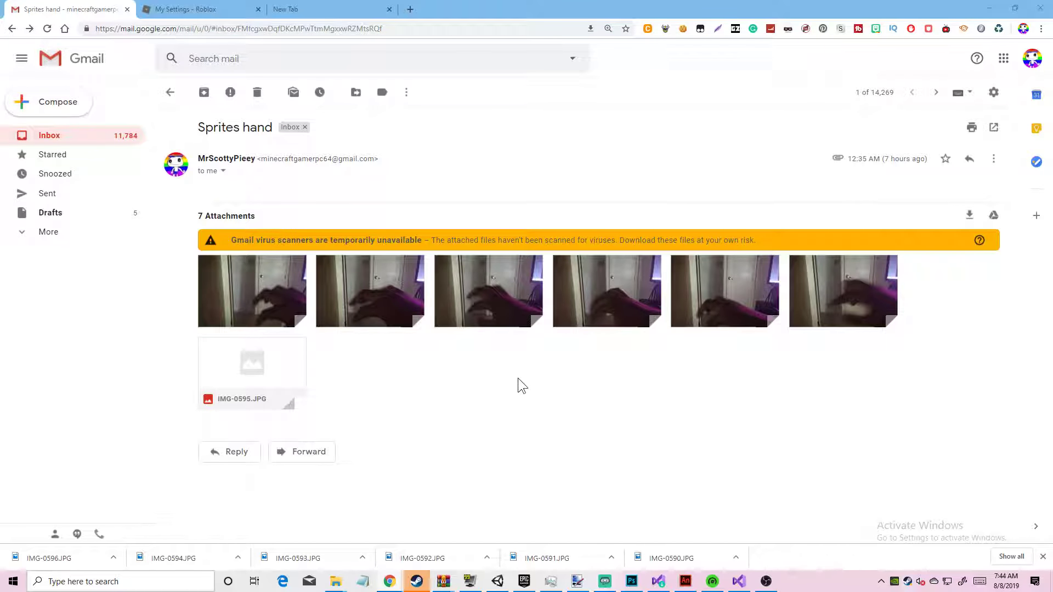
click(497, 347)
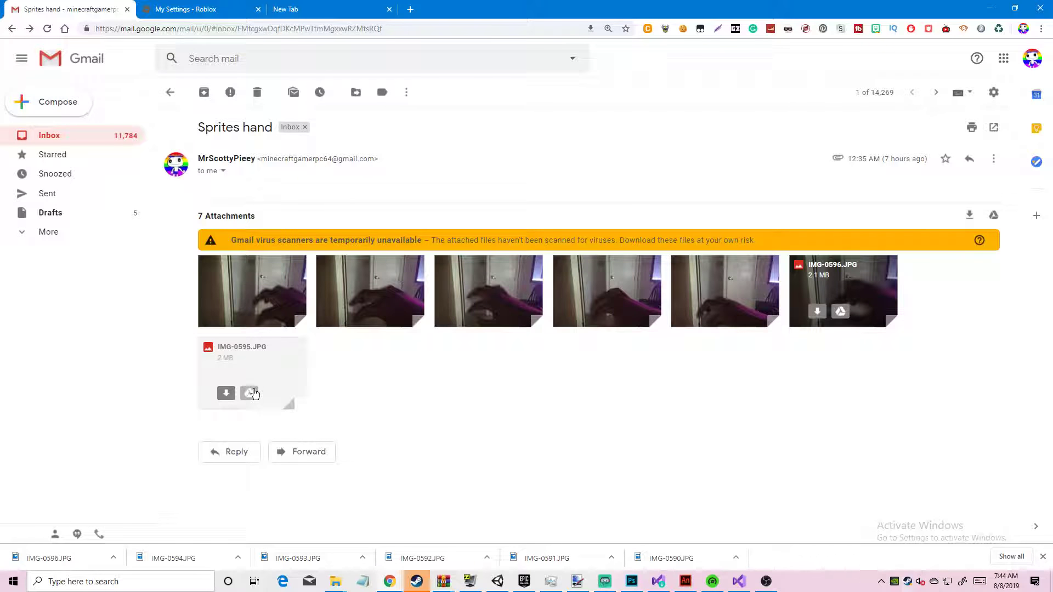
click(258, 373)
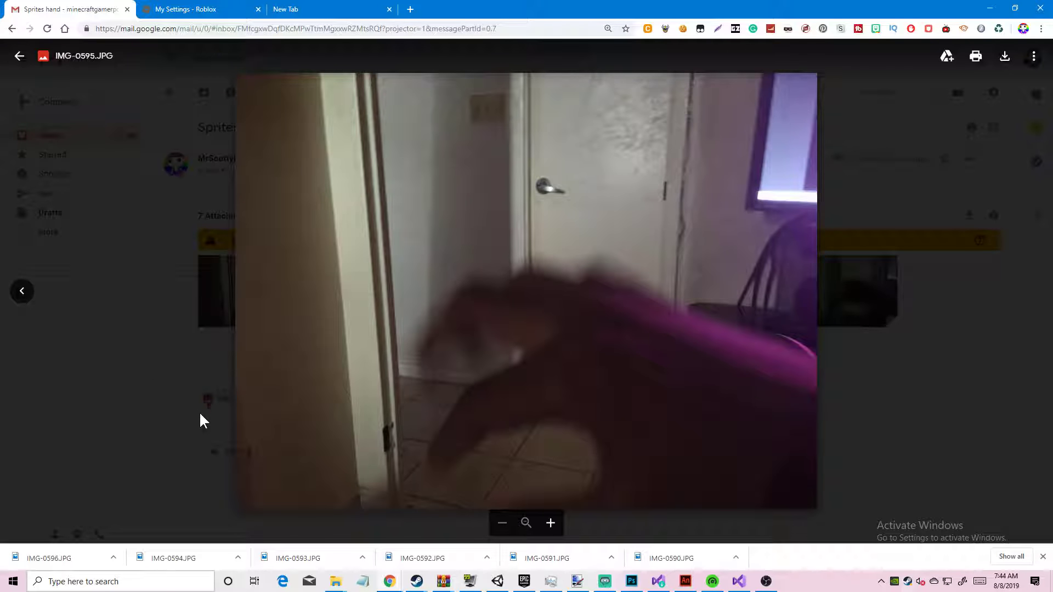
click(999, 53)
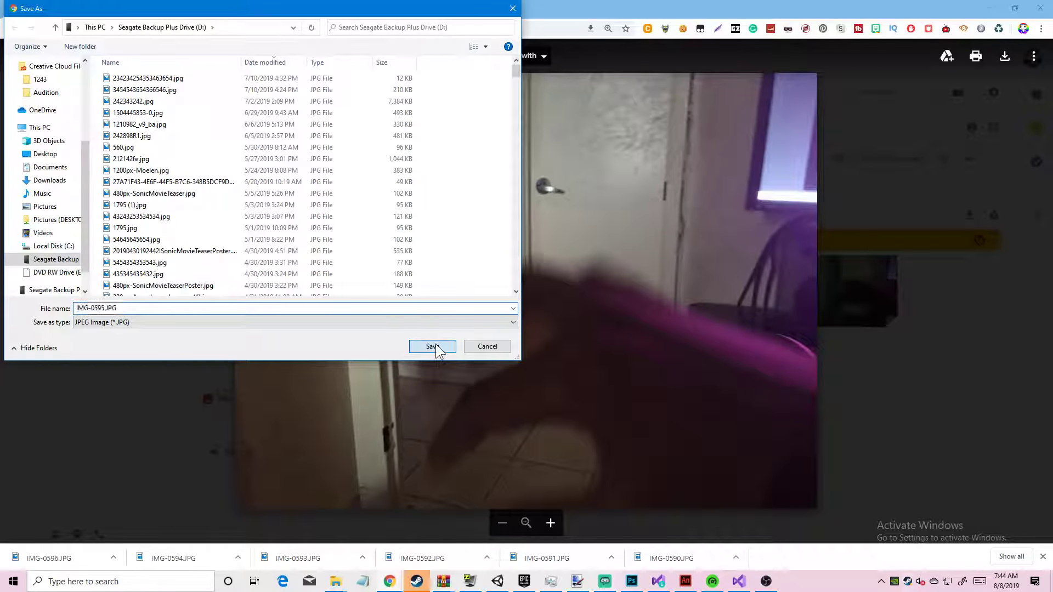
click(431, 347)
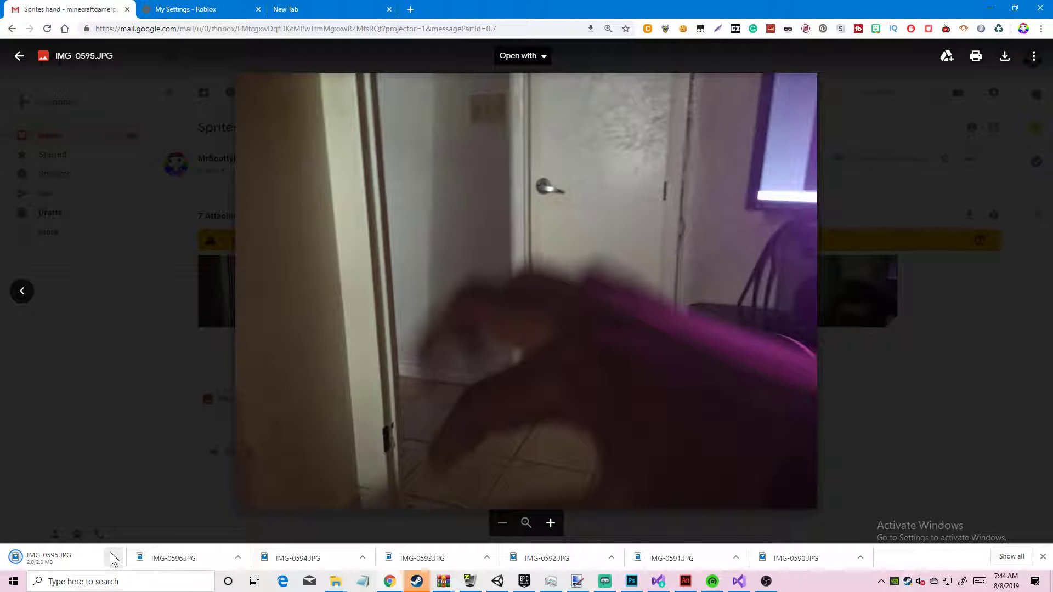
Show the downloaded IMG-0595.JPG in its folder and open it in Photoshop
click(114, 555)
click(140, 517)
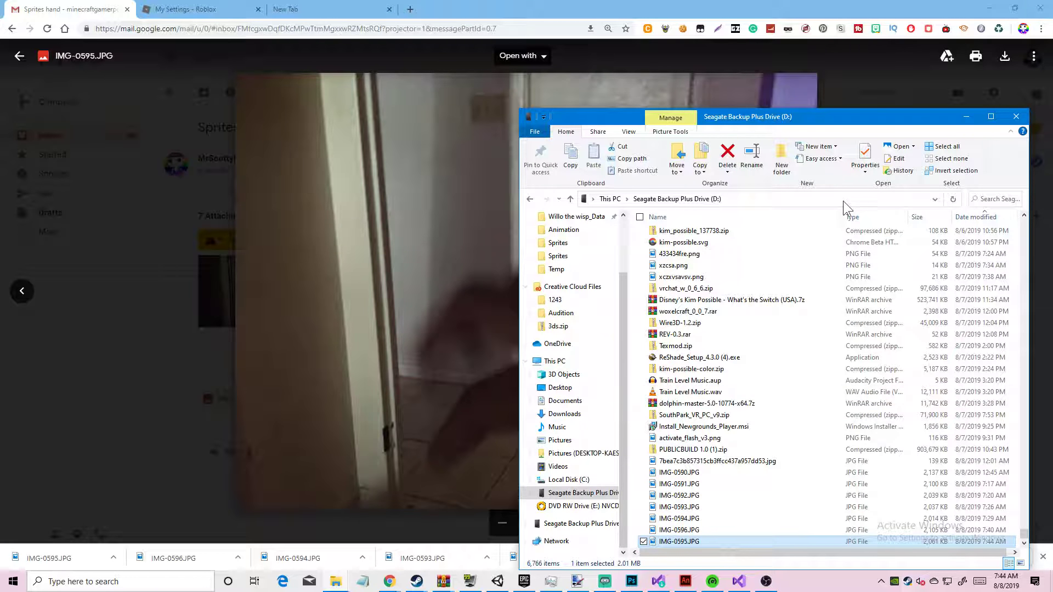
click(646, 472)
shift+click(654, 532)
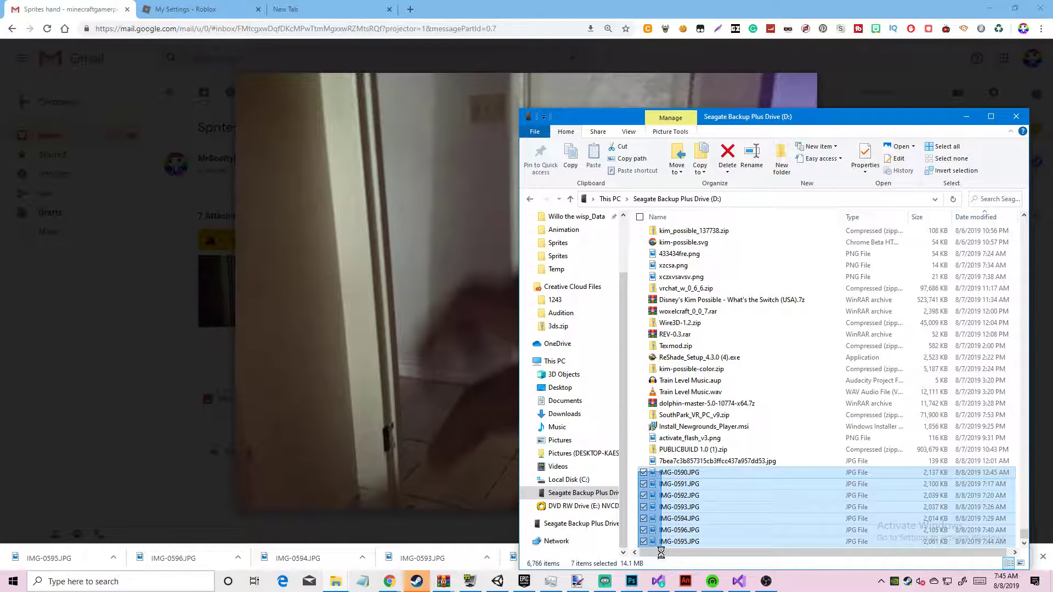
click(655, 541)
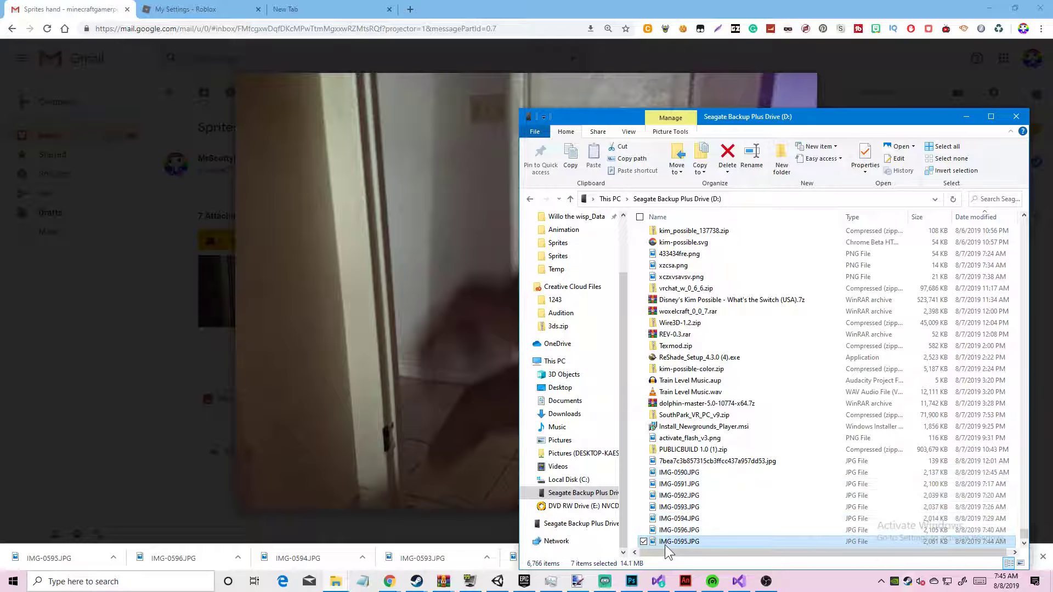
click(914, 147)
Switch to the Steam conversation, reply with "Which", and return to Photoshop
click(961, 541)
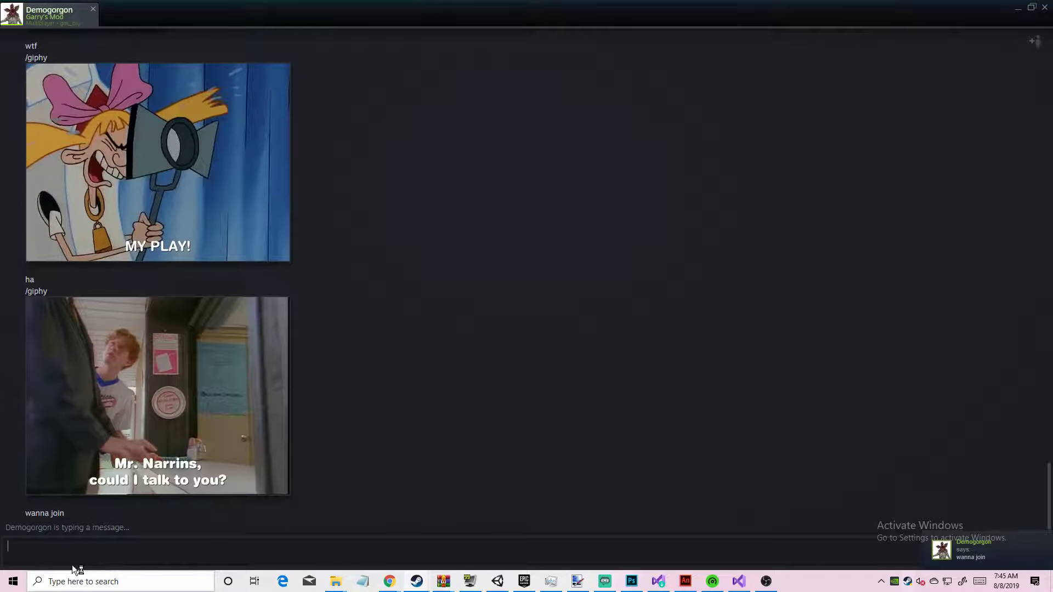
text(which)
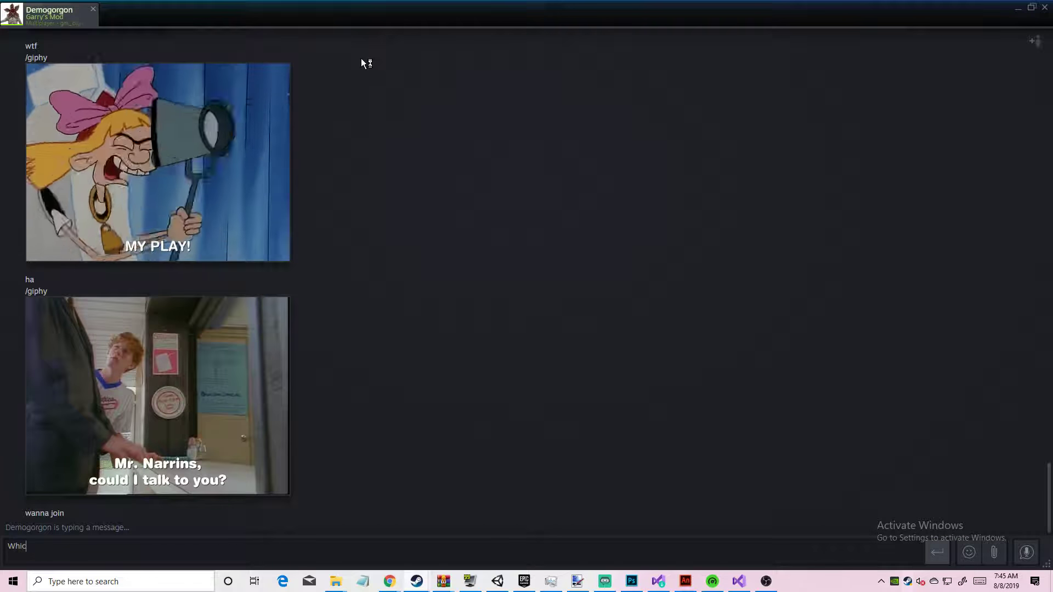
key(Return)
drag(841, 16, 761, 44)
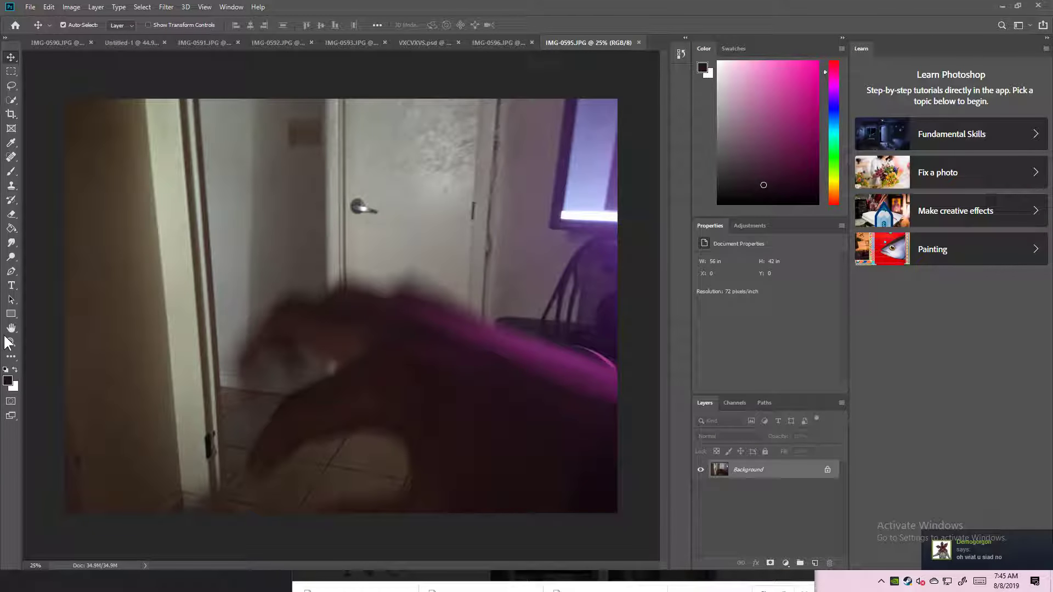
Try an eraser stroke on IMG-0595.JPG, undo it, and unlock the Background layer
click(12, 214)
drag(137, 276, 307, 273)
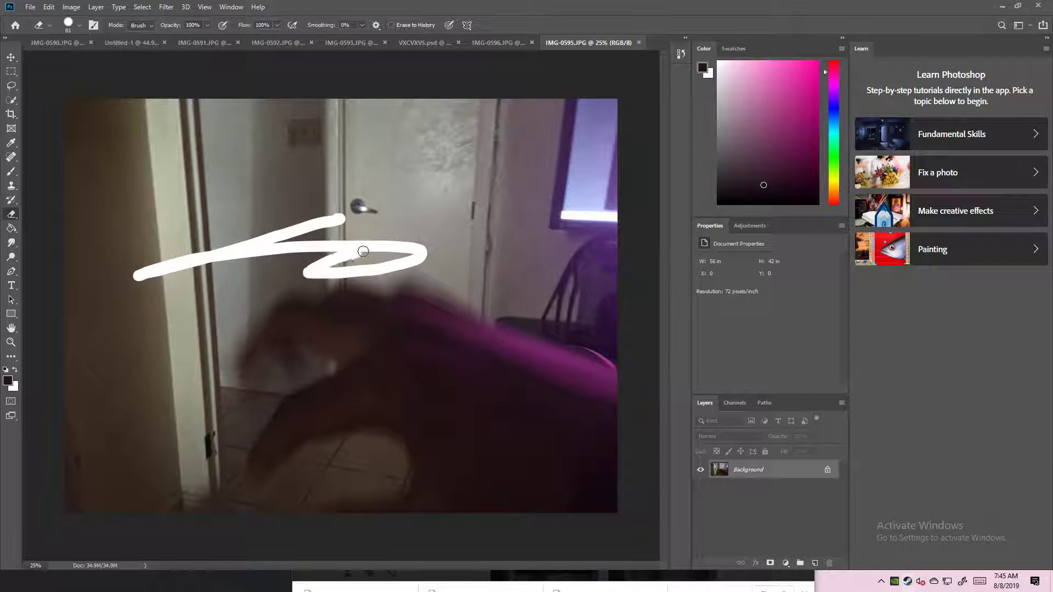
key(ctrl+z)
click(827, 475)
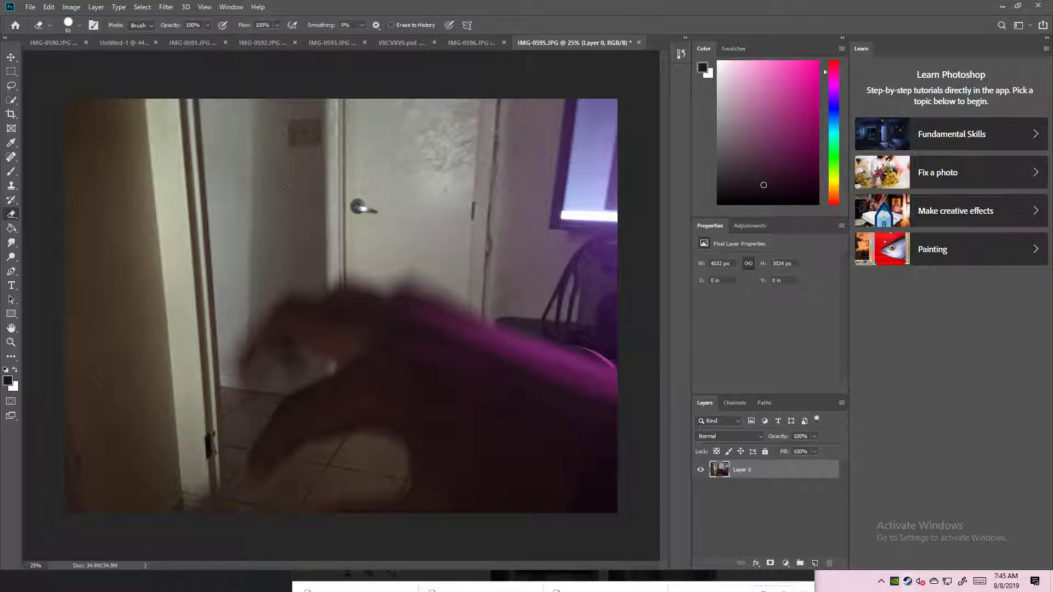
Set the eraser size to 130 px and erase along the hand's upper edge, between the fingers, and around the thumb
drag(319, 187, 99, 222)
click(72, 25)
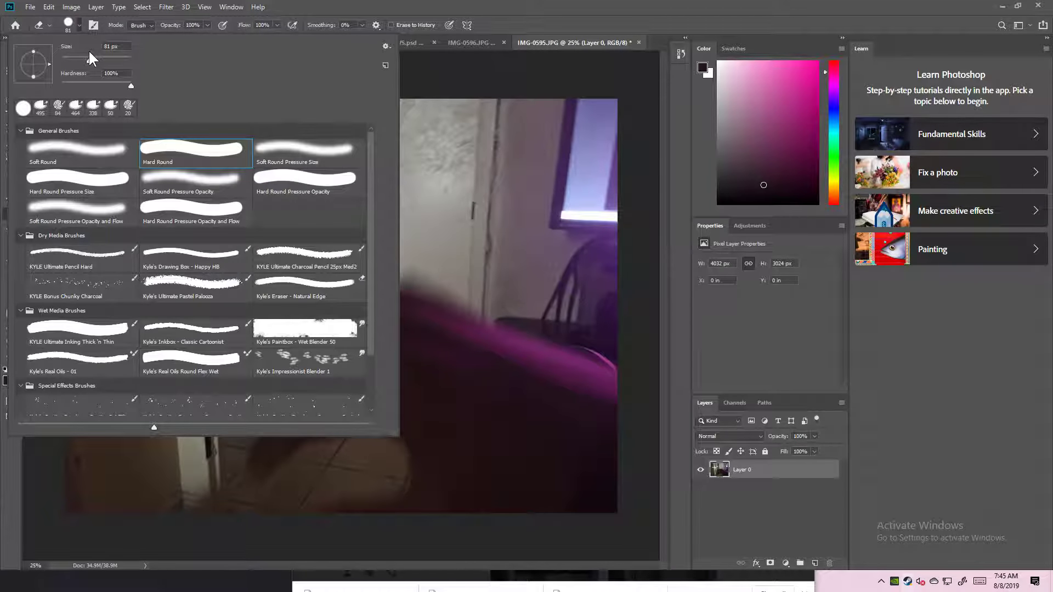
drag(90, 60, 104, 59)
mouse_move(539, 142)
mouse_down()
mouse_move(583, 198)
mouse_move(624, 345)
mouse_move(559, 336)
mouse_move(623, 357)
mouse_move(430, 283)
mouse_move(395, 291)
mouse_move(343, 276)
mouse_move(286, 298)
mouse_move(242, 374)
mouse_up()
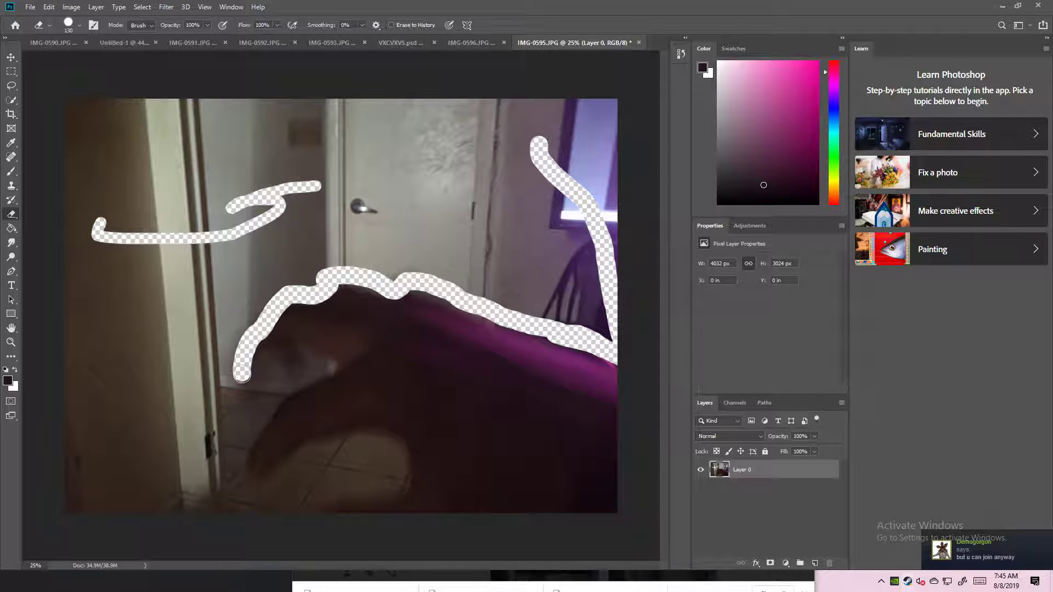
mouse_move(303, 360)
mouse_down()
mouse_move(339, 363)
mouse_move(273, 400)
mouse_move(248, 469)
mouse_move(270, 472)
mouse_move(318, 437)
mouse_move(355, 435)
mouse_up()
drag(396, 467, 392, 443)
mouse_move(388, 489)
mouse_down()
mouse_move(293, 513)
mouse_move(382, 461)
mouse_move(349, 466)
mouse_move(346, 484)
mouse_move(389, 482)
mouse_move(383, 461)
mouse_move(297, 476)
mouse_move(326, 460)
mouse_up()
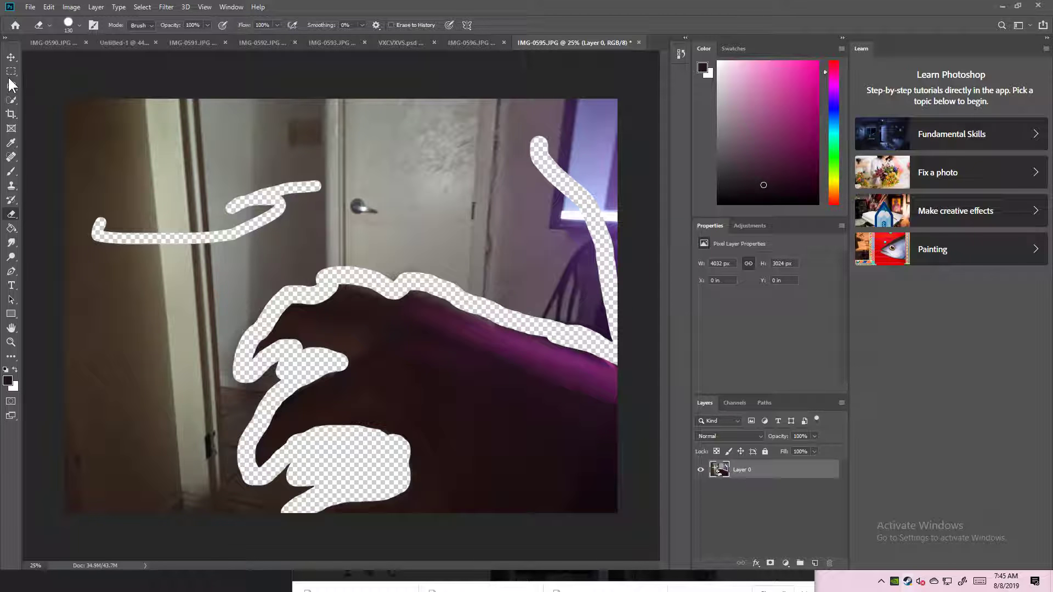
Use the Magic Wand to select and delete the dark background beside the hand and the wall section next to the door frame
click(10, 100)
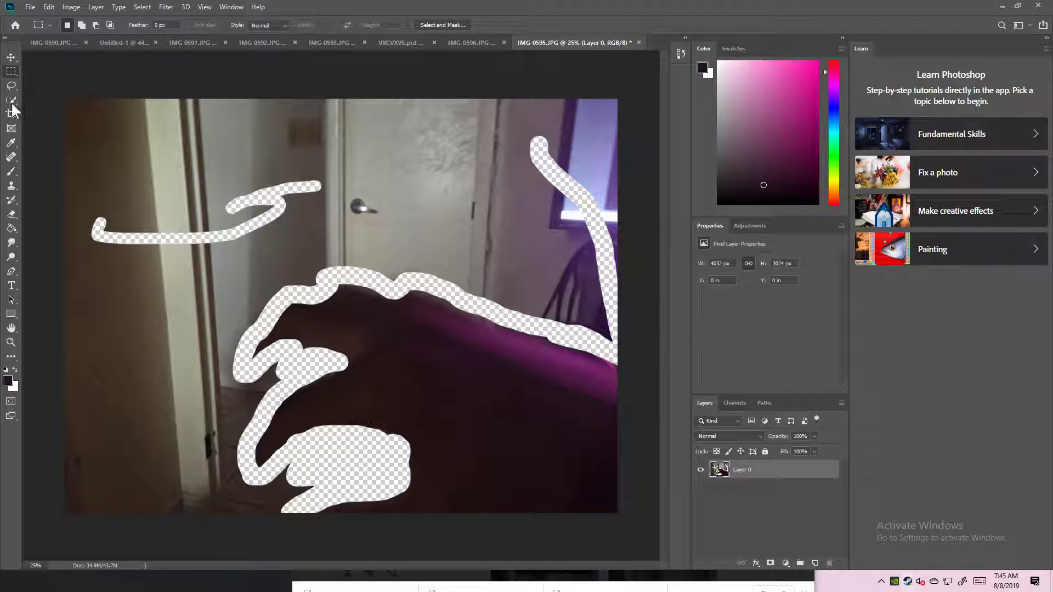
right_click(10, 101)
click(39, 108)
click(120, 123)
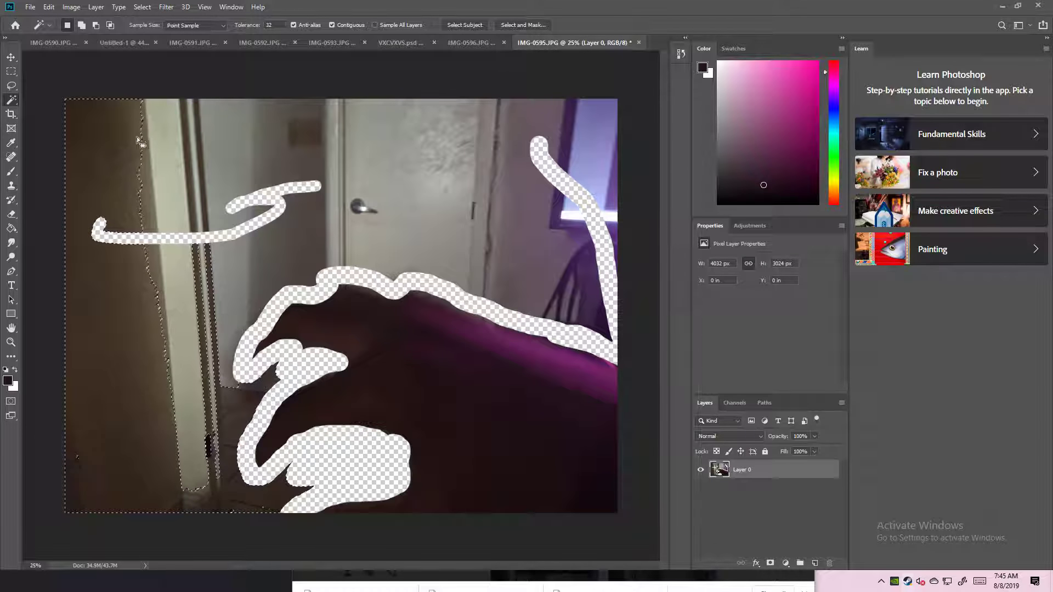
key(Delete)
click(228, 144)
key(Delete)
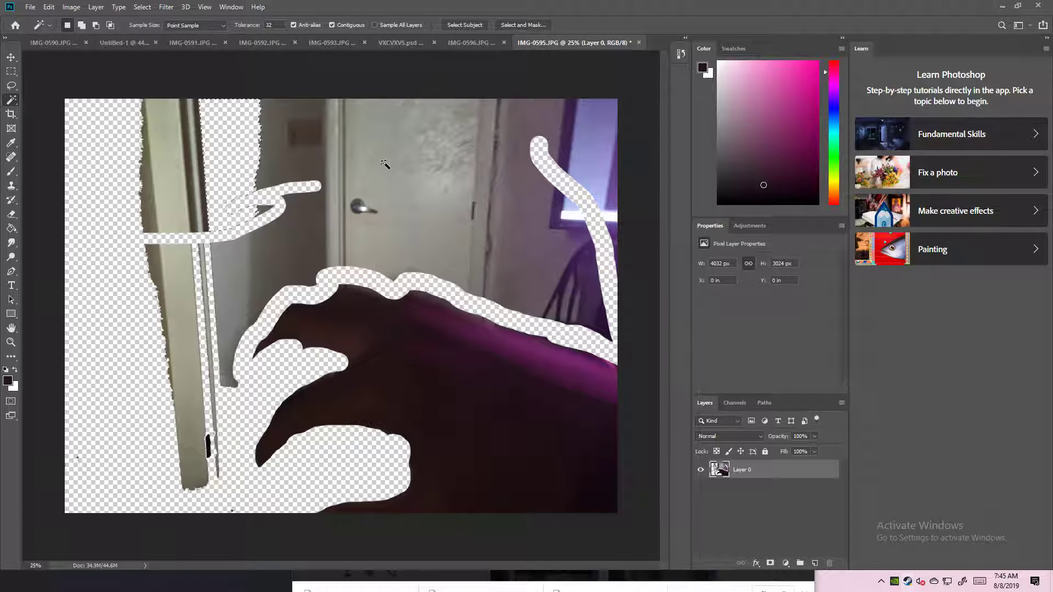
Select and delete the door surface and the remaining wall areas between the door frames with the Magic Wand
click(389, 191)
key(Delete)
click(283, 258)
key(Delete)
click(235, 280)
key(Delete)
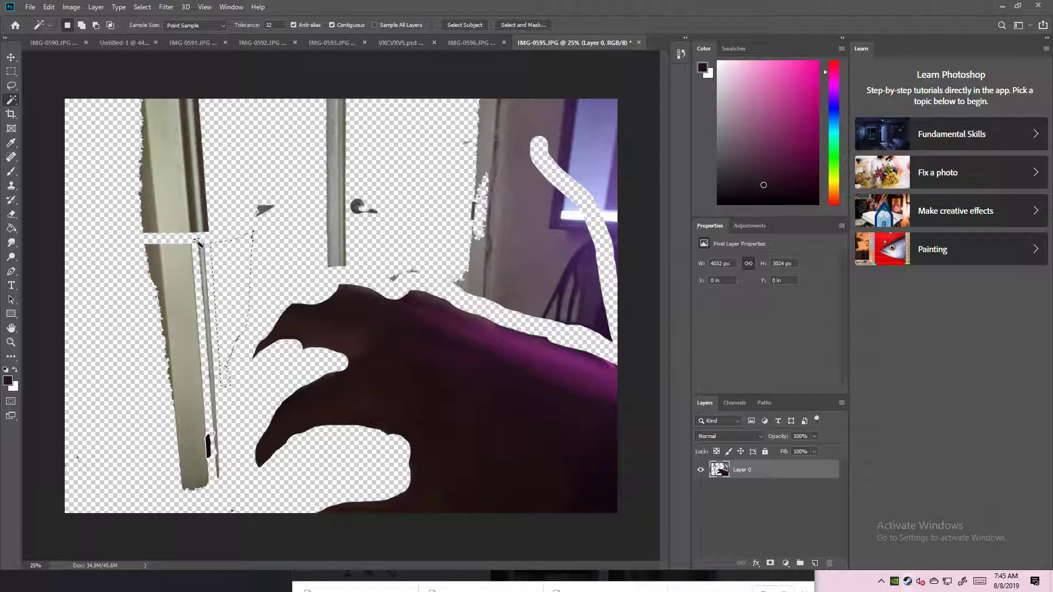
Set the eraser size to 291 px and erase the leftover door frames, purple window area, and stray bits around the hand
click(11, 71)
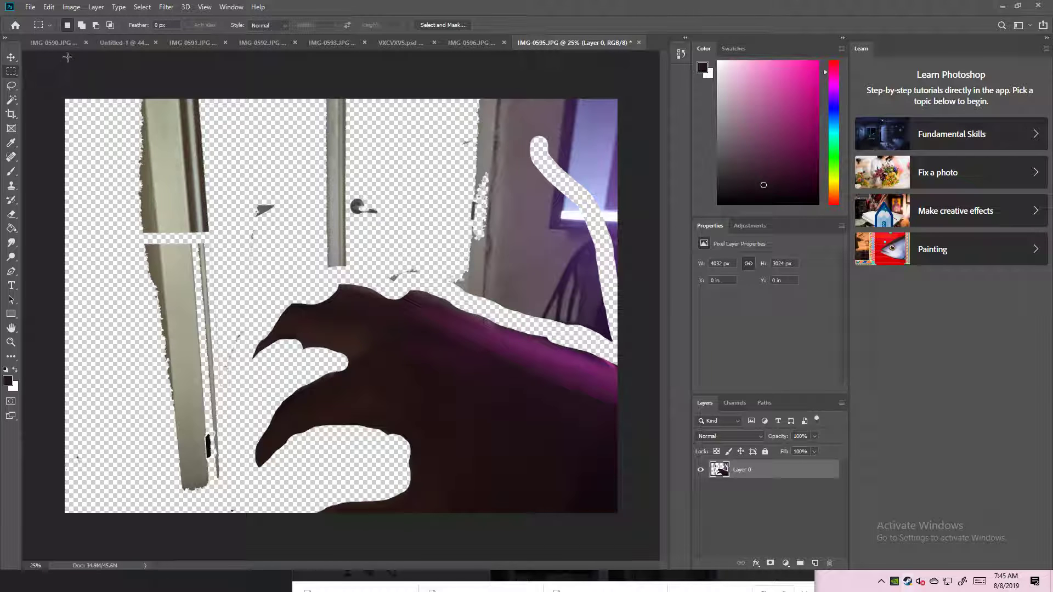
click(11, 214)
click(73, 24)
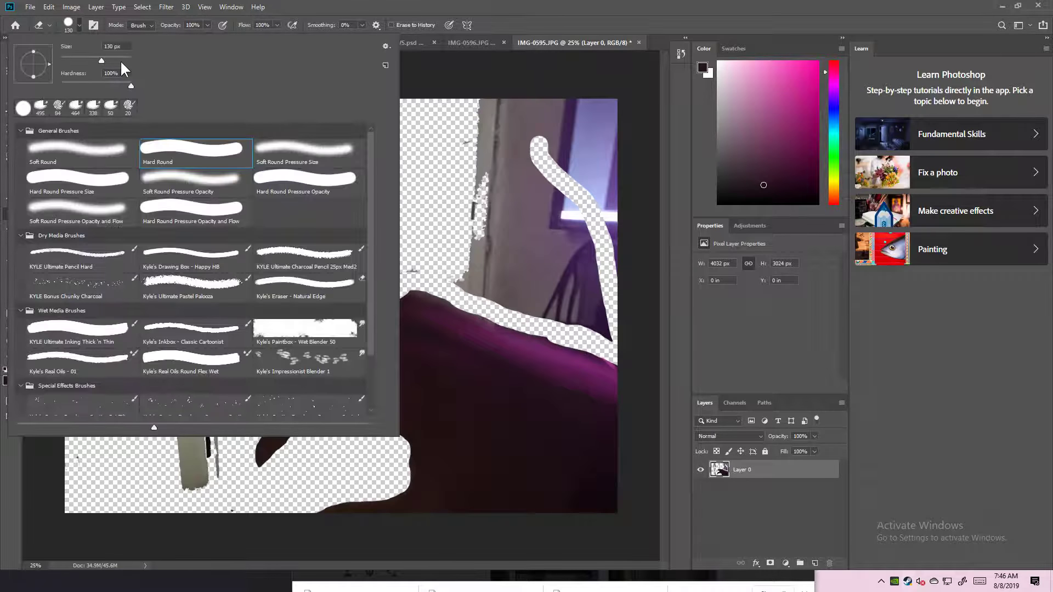
drag(114, 58, 118, 58)
click(380, 7)
mouse_move(186, 333)
mouse_down()
mouse_move(187, 511)
mouse_move(228, 496)
mouse_move(40, 433)
mouse_up()
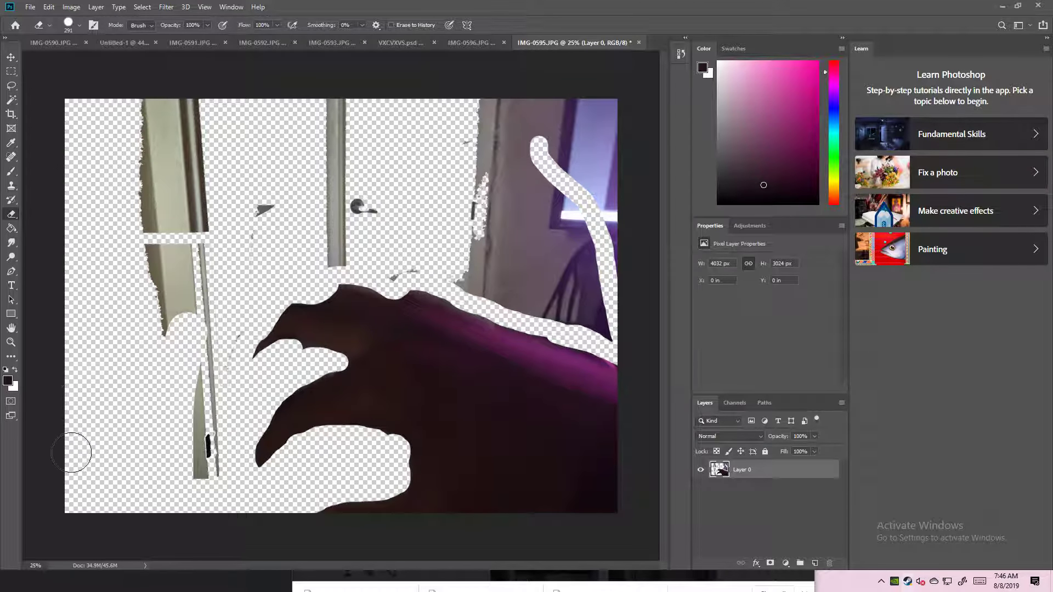
mouse_move(152, 78)
mouse_down()
mouse_move(175, 491)
mouse_move(173, 227)
mouse_move(148, 128)
mouse_move(166, 238)
mouse_move(275, 202)
mouse_move(237, 230)
mouse_move(273, 232)
mouse_move(270, 275)
mouse_move(326, 215)
mouse_move(384, 227)
mouse_move(388, 274)
mouse_move(473, 276)
mouse_move(603, 301)
mouse_move(594, 334)
mouse_move(503, 303)
mouse_move(467, 227)
mouse_move(523, 279)
mouse_move(436, 255)
mouse_move(511, 281)
mouse_move(422, 227)
mouse_move(580, 172)
mouse_move(500, 161)
mouse_move(403, 194)
mouse_move(361, 151)
mouse_move(438, 168)
mouse_move(515, 119)
mouse_move(559, 203)
mouse_move(619, 203)
mouse_move(274, 242)
mouse_move(358, 256)
mouse_move(336, 179)
mouse_move(190, 141)
mouse_move(215, 385)
mouse_move(143, 251)
mouse_up()
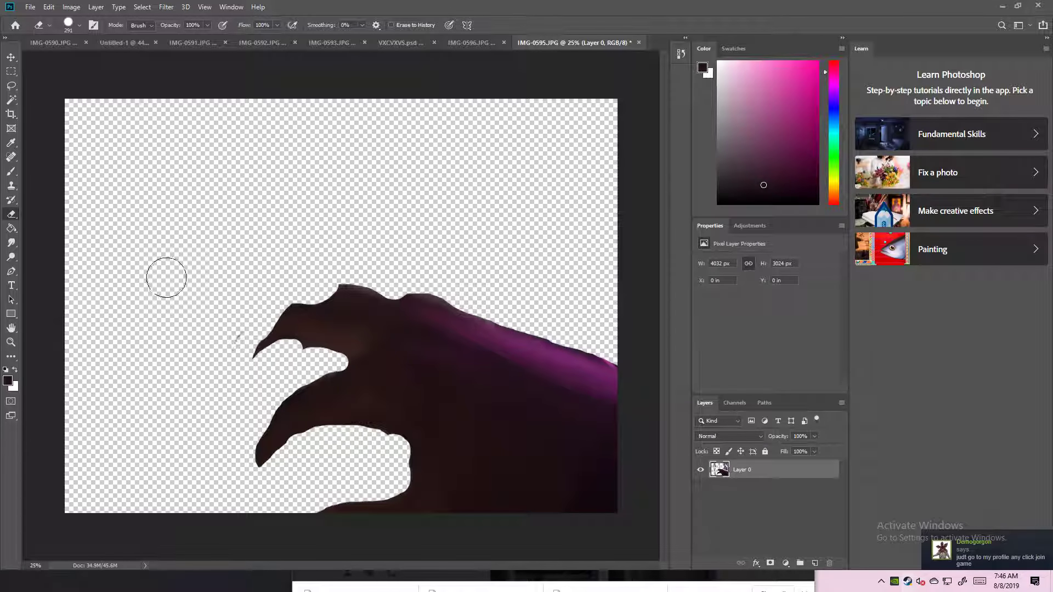
drag(220, 294, 189, 405)
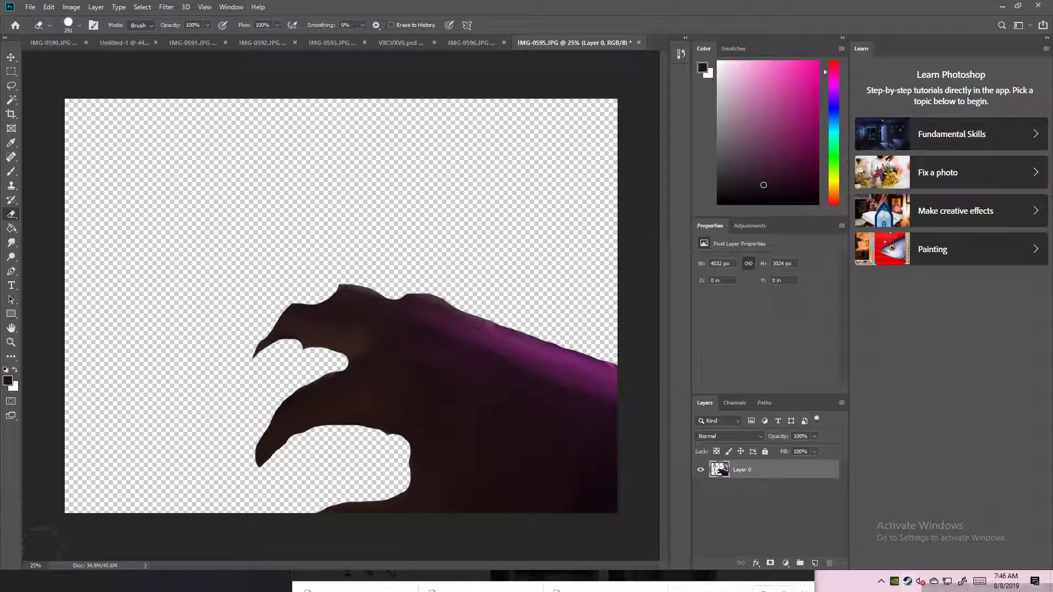
mouse_move(350, 473)
mouse_down()
mouse_move(381, 455)
mouse_move(329, 450)
mouse_move(249, 492)
mouse_move(266, 477)
mouse_up()
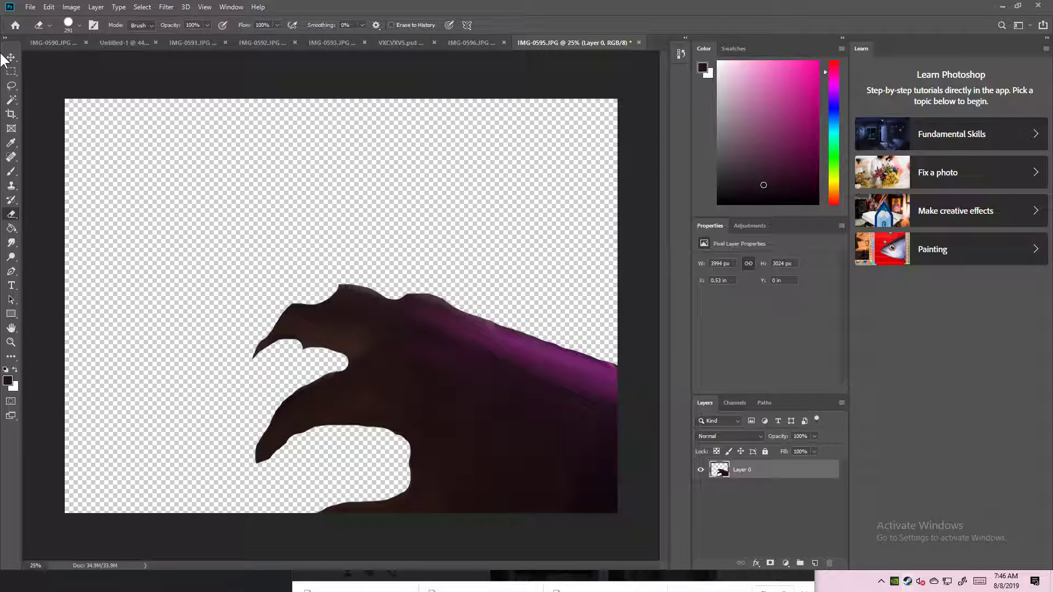
Switch briefly to OBS Studio and return to Photoshop
key(super)
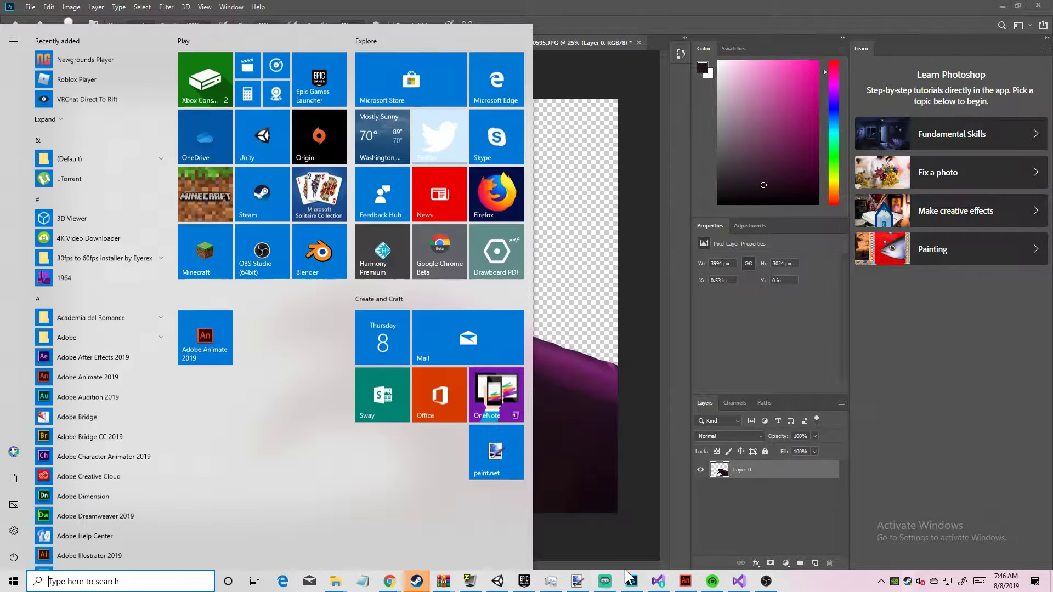
click(766, 582)
drag(819, 427, 571, 153)
click(536, 3)
Copy the whole IMG-0595.JPG canvas with a rectangular marquee selection and paste it into Untitled-1
click(11, 71)
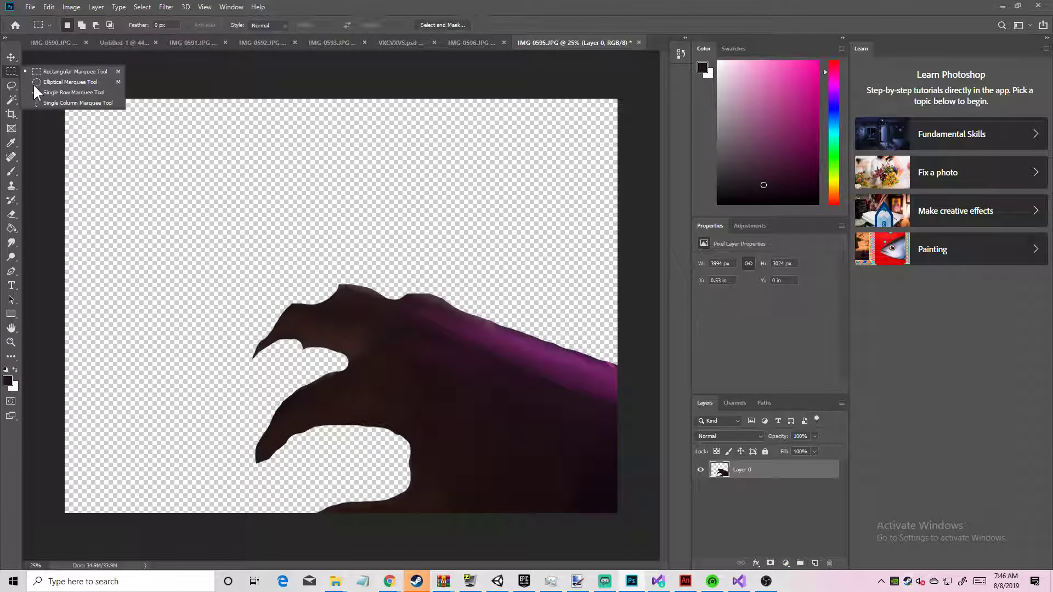
click(55, 71)
drag(61, 95, 619, 513)
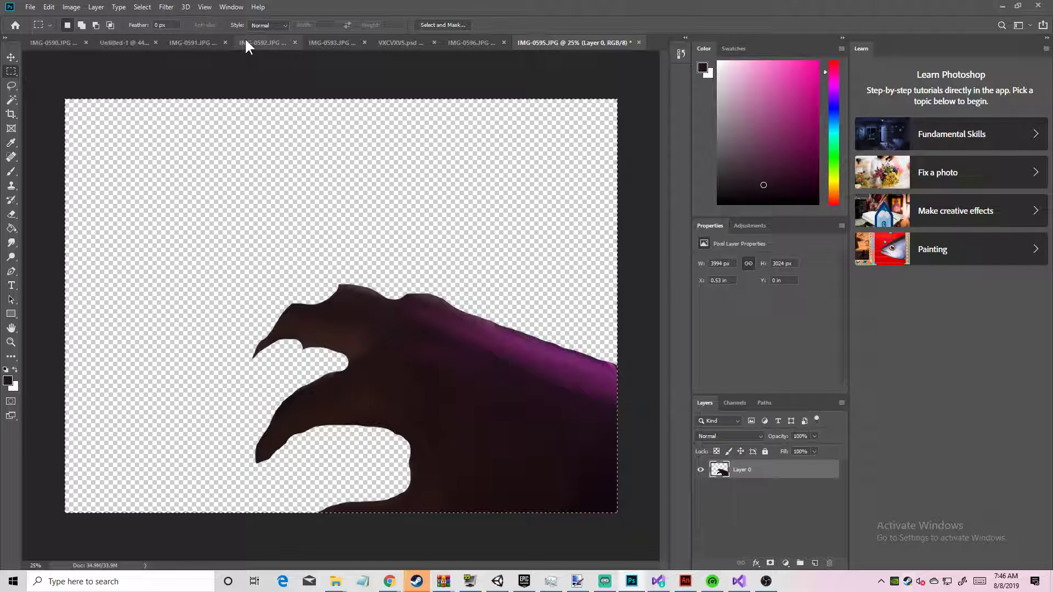
click(106, 40)
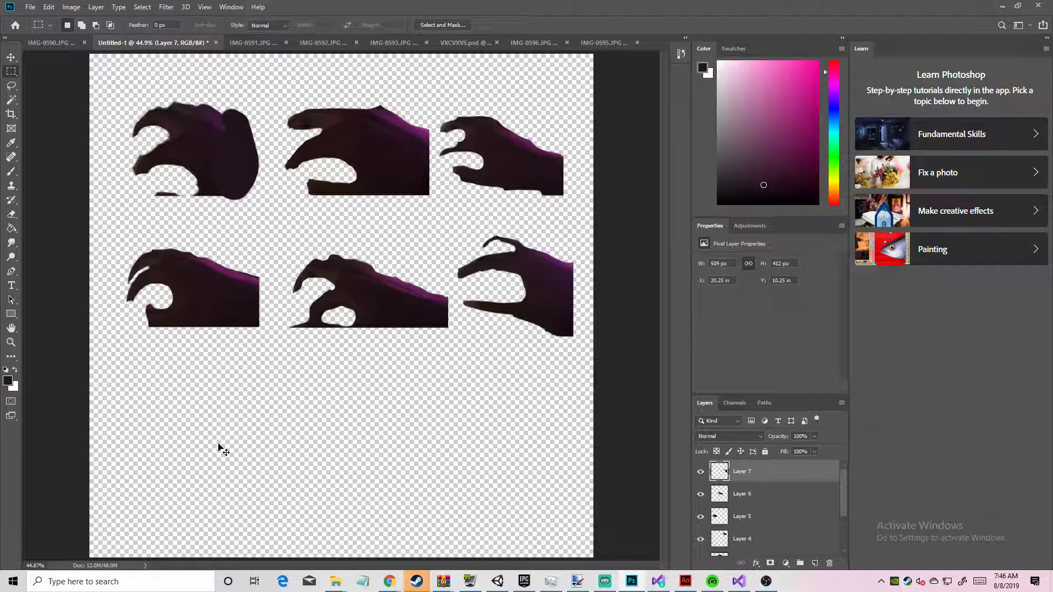
key(ctrl+v)
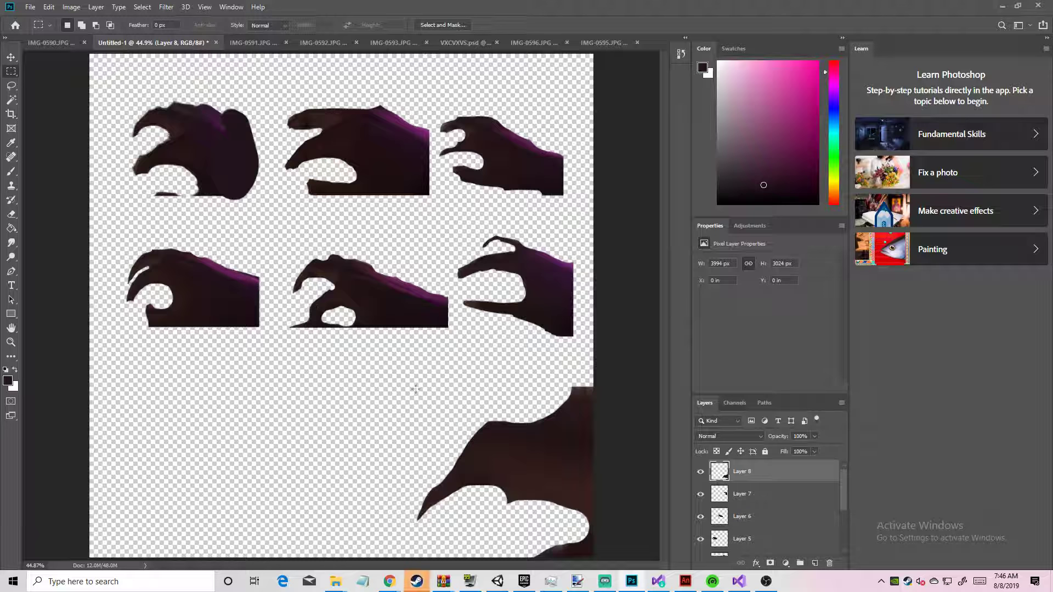
Scale the pasted hand layer to about 824 × 623 px and place it as the first hand of a third row
click(11, 57)
drag(492, 464, 81, 160)
click(46, 10)
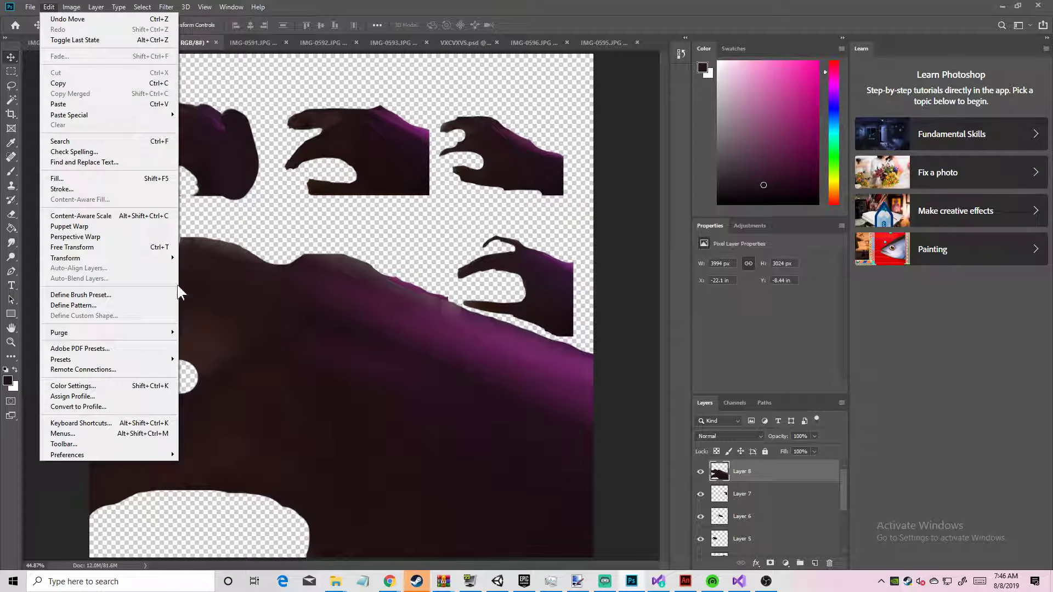
mouse_move(60, 258)
click(195, 274)
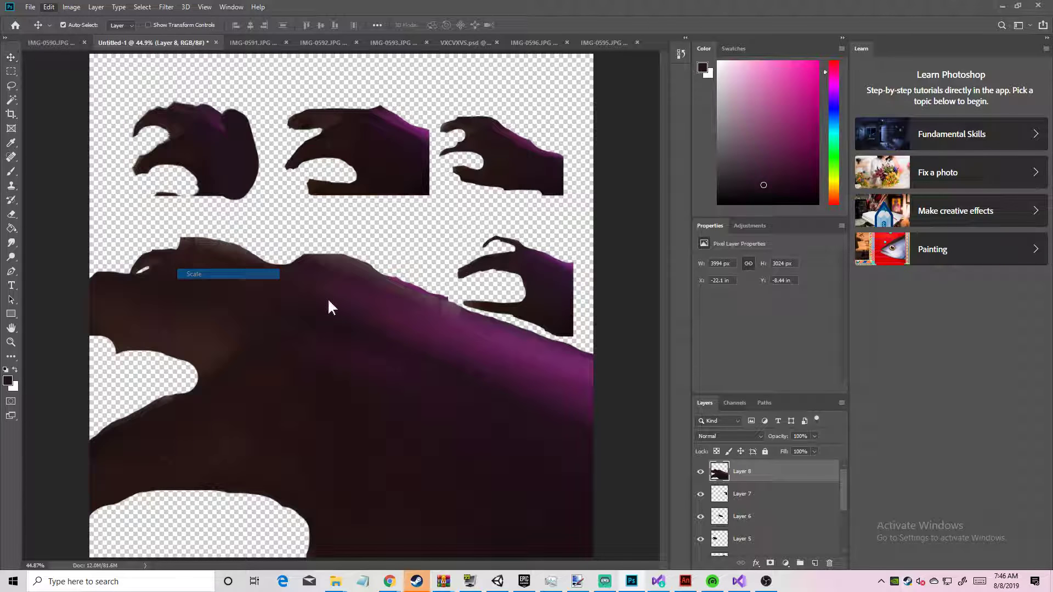
drag(525, 381, 493, 368)
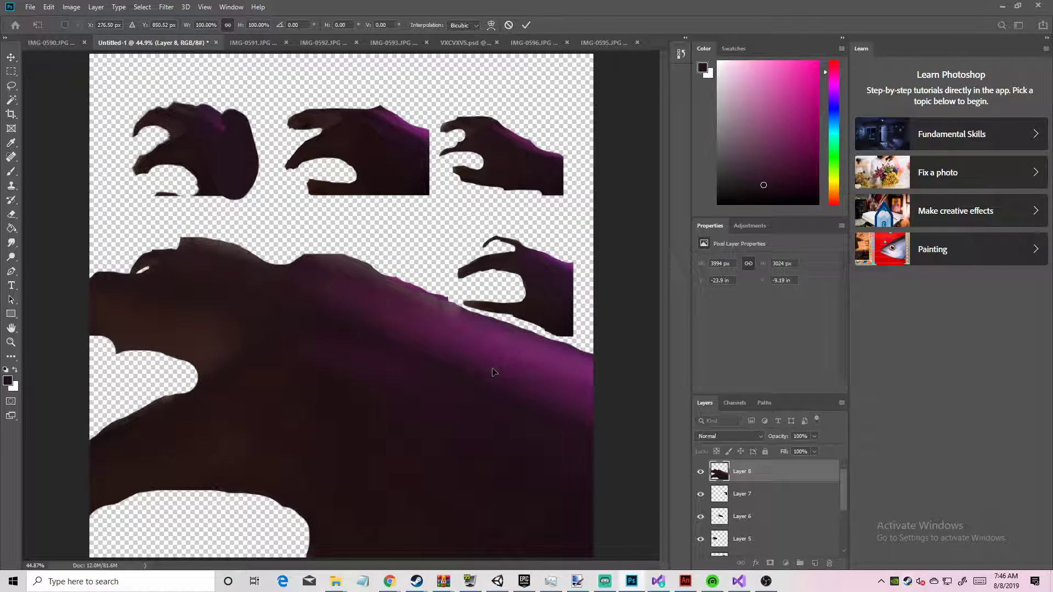
drag(648, 273, 423, 375)
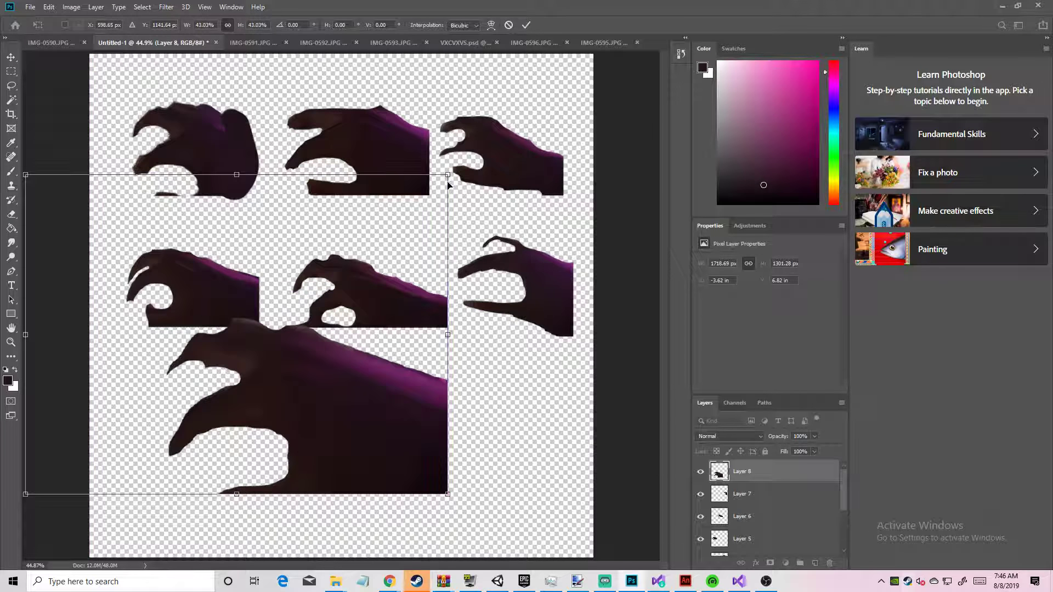
drag(447, 176, 227, 341)
drag(195, 423, 224, 396)
key(Return)
key(Return)
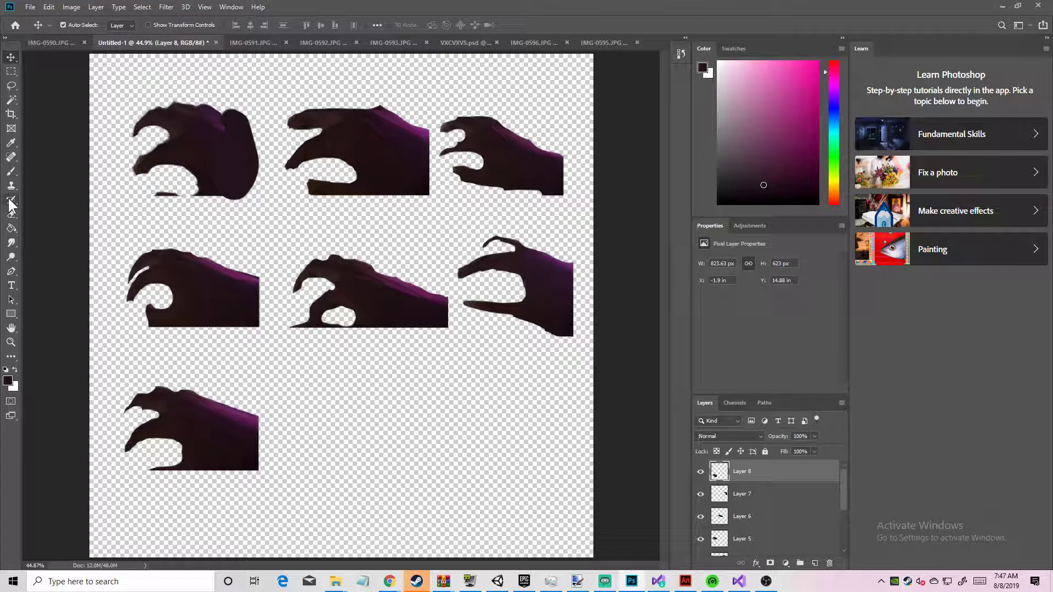
Erase the stray pixels around the newly placed hand in the third row
right_click(11, 214)
click(55, 212)
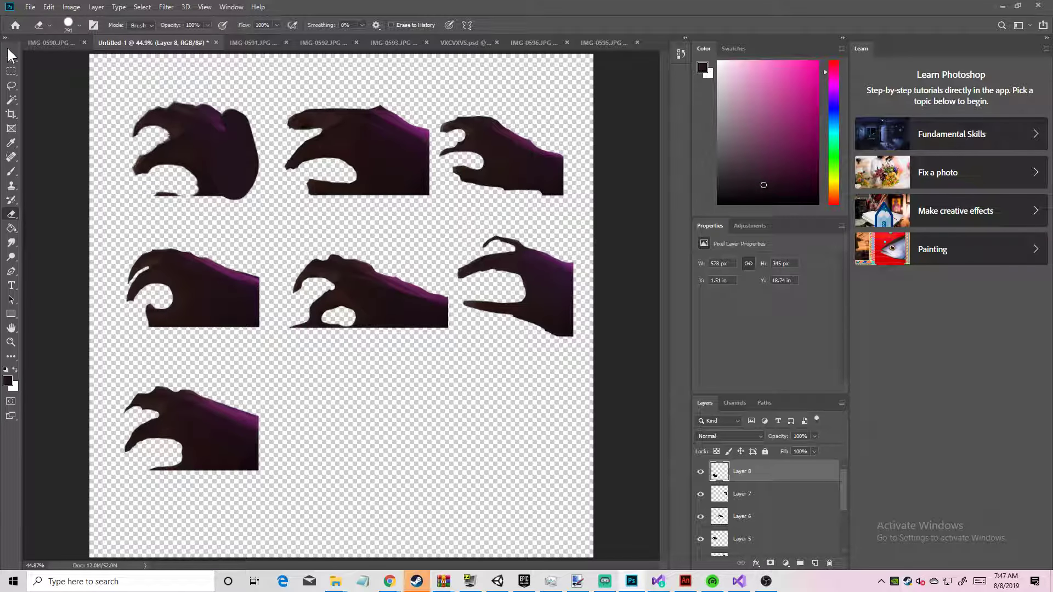
Add a new layer directly above Layer 1 and fill it with black as a backdrop behind the hands
click(11, 55)
scroll(818, 538, down, 3)
click(799, 553)
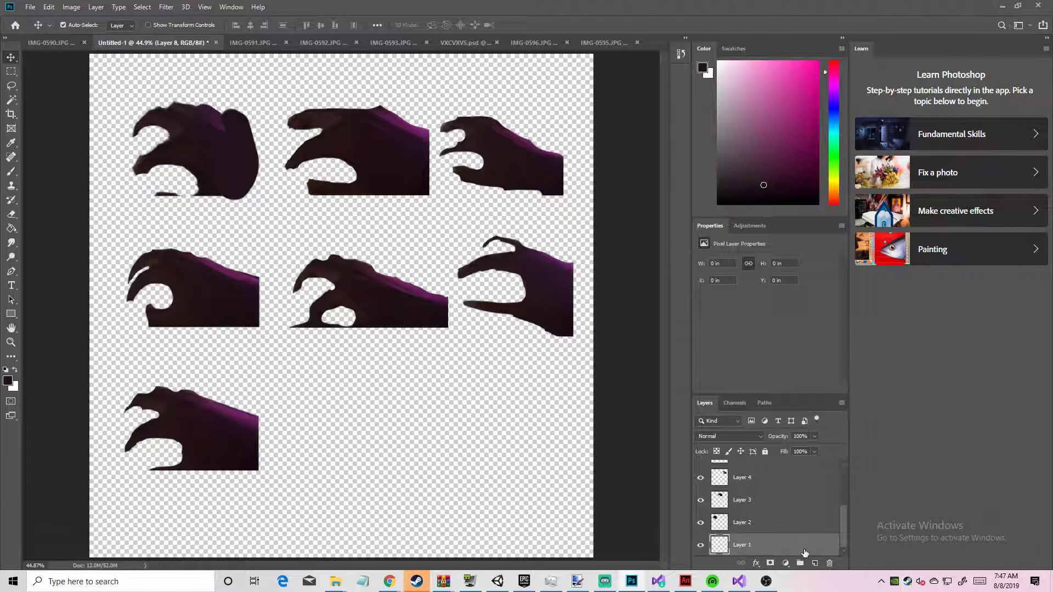
drag(763, 183, 506, 300)
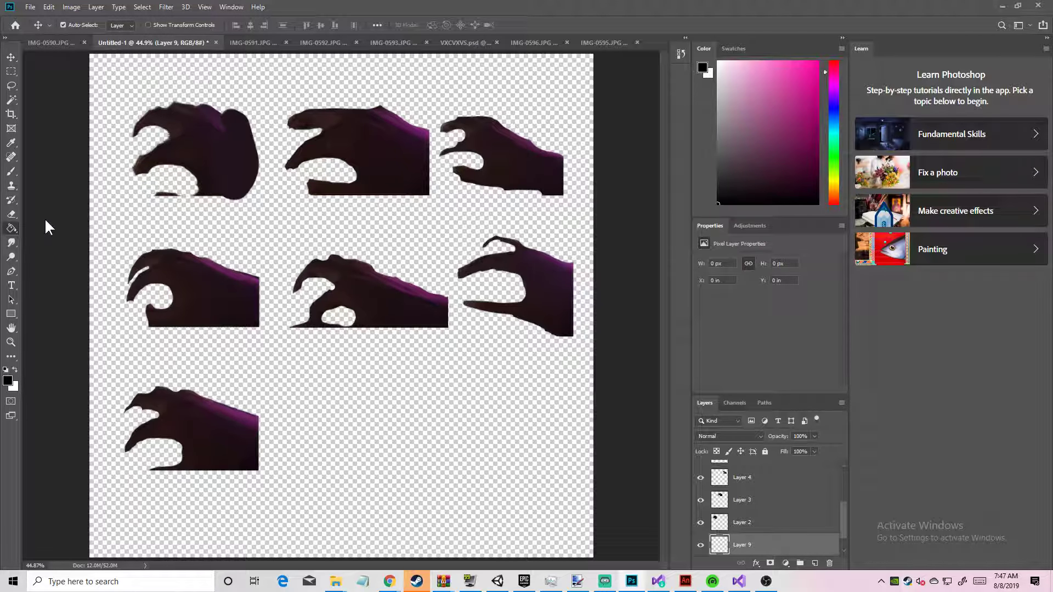
click(141, 208)
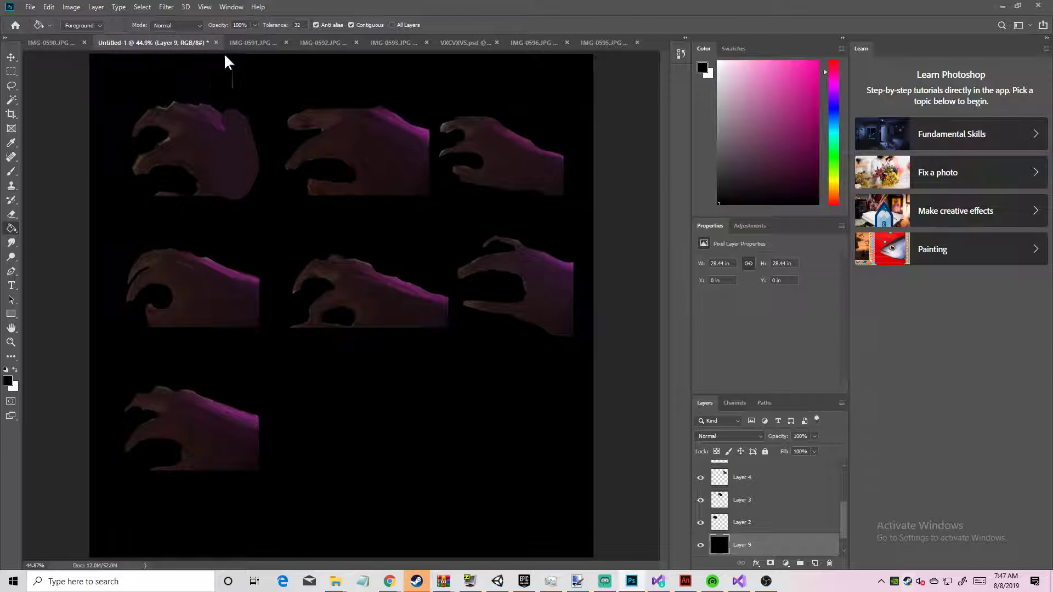
Move the first hand on Layer 2 slightly and erase the stray mark above it
click(10, 57)
drag(222, 147, 225, 146)
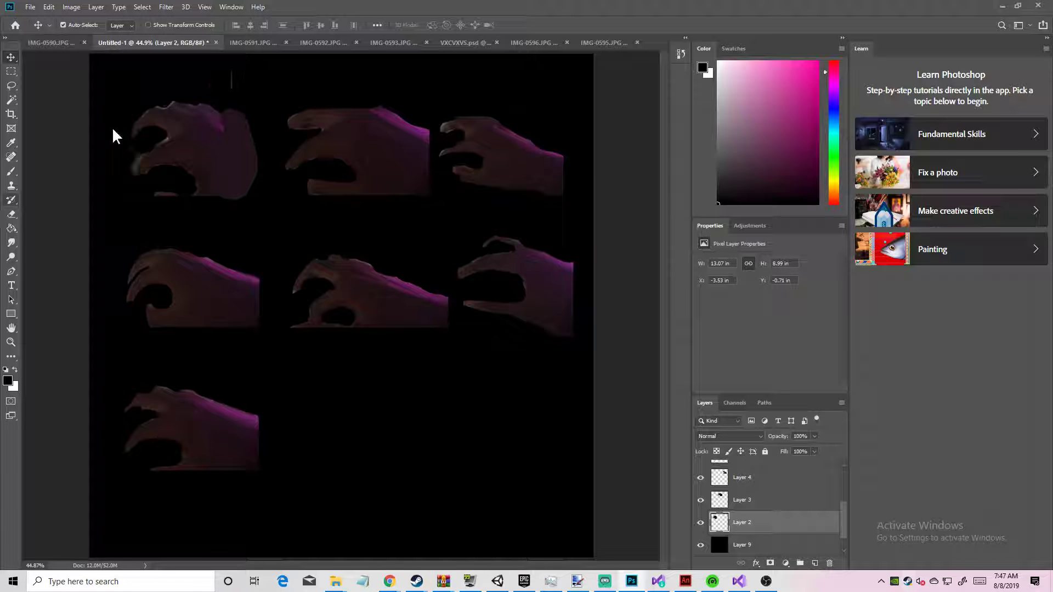
click(14, 217)
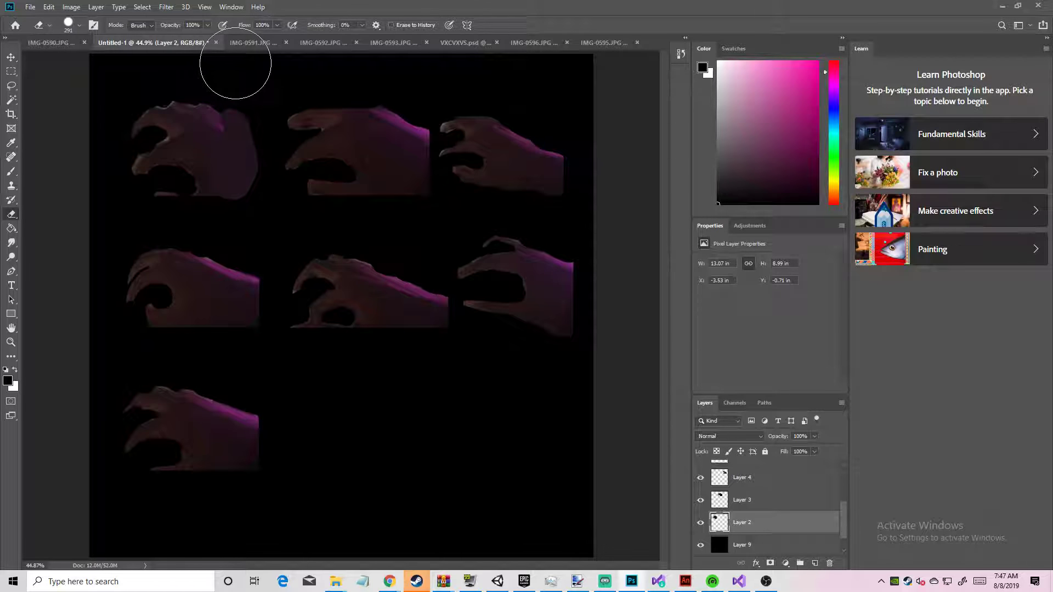
Examine the edges of the second- and third-row hands against the black backdrop for leftover background pixels
click(11, 342)
click(147, 493)
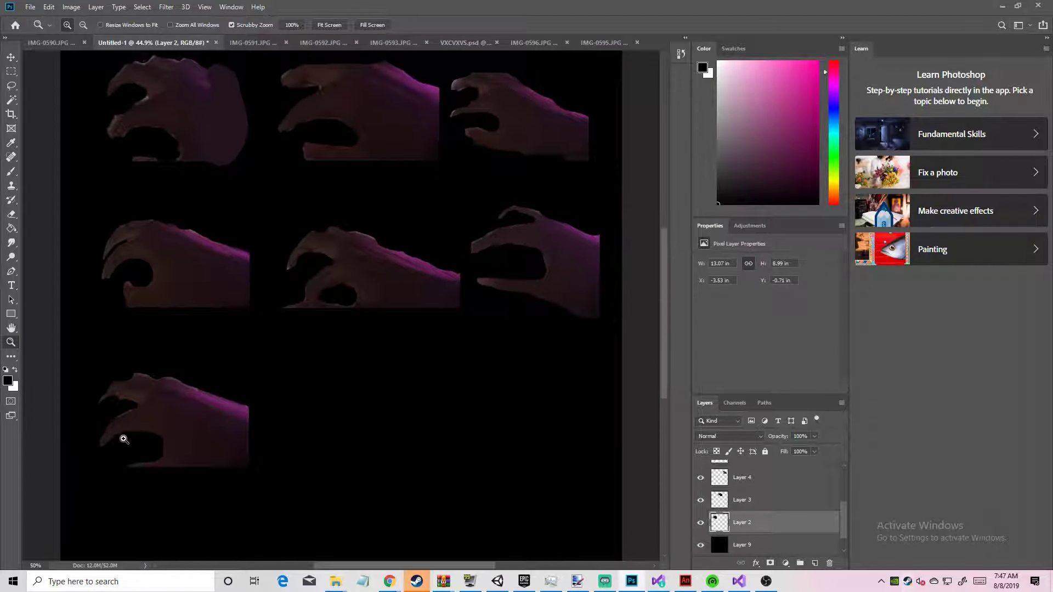
click(125, 447)
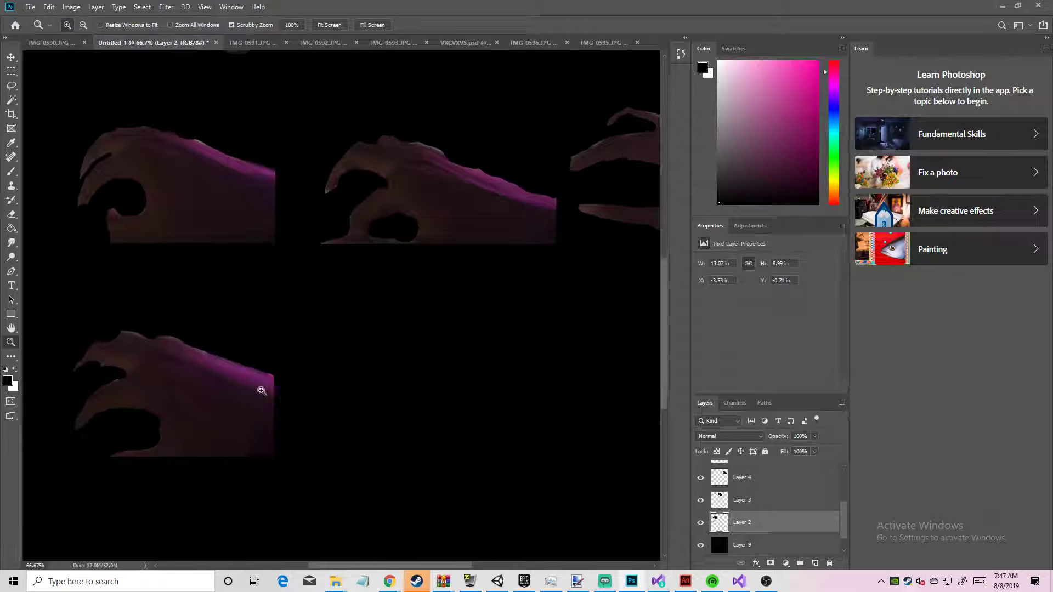
click(11, 329)
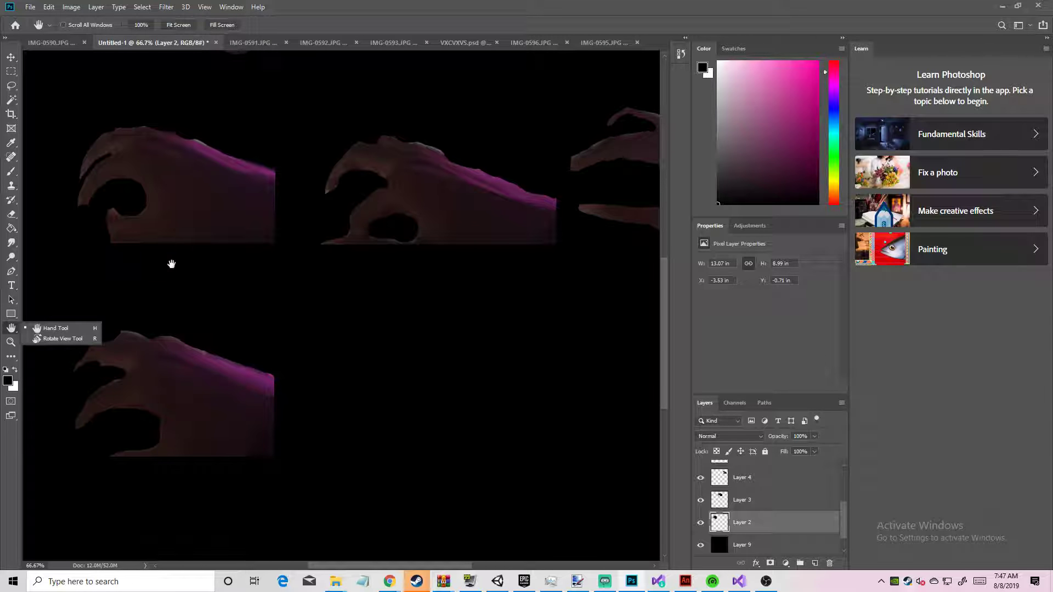
click(199, 281)
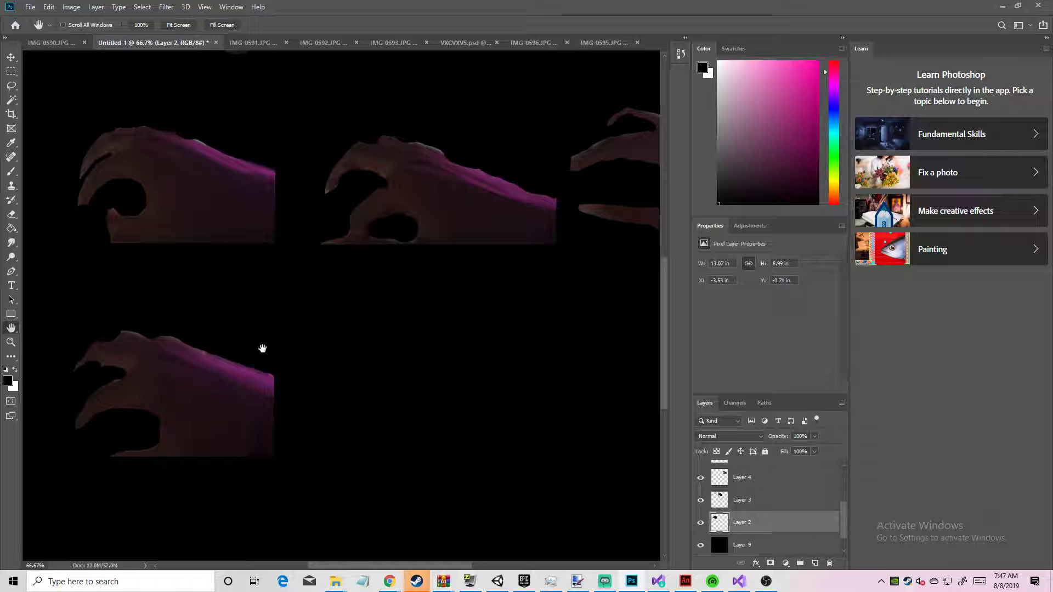
drag(177, 345, 42, 336)
key(z)
click(129, 362)
click(128, 362)
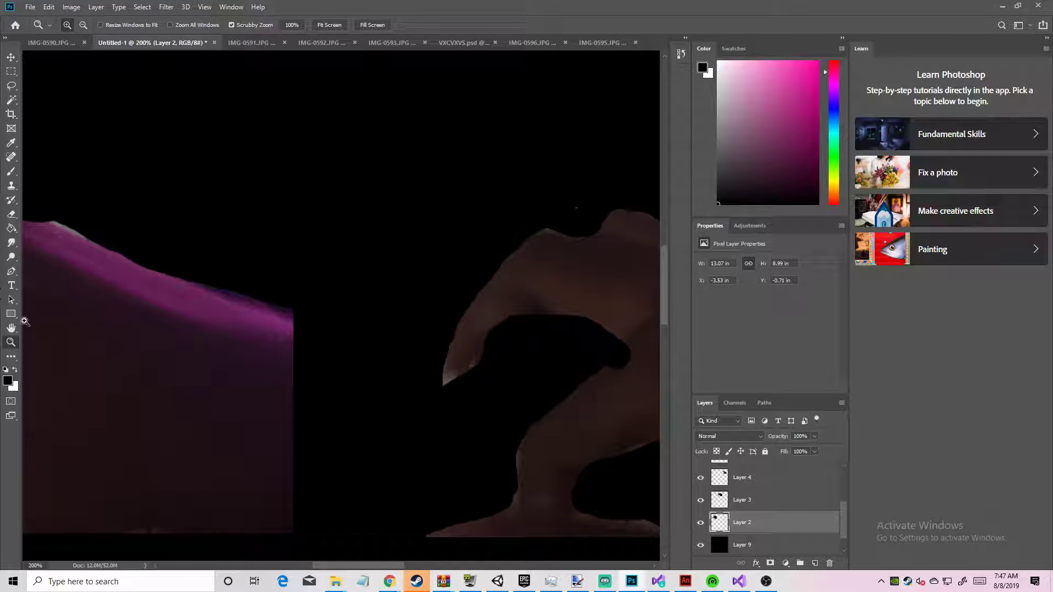
key(h)
drag(227, 240, 571, 493)
drag(280, 329, 305, 298)
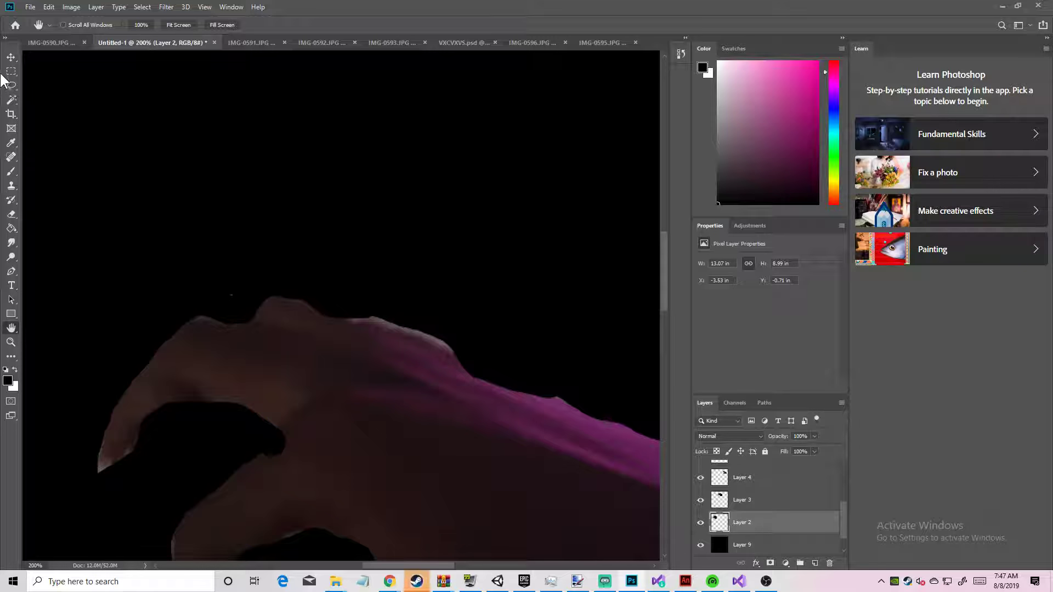
Select Layer 6, the middle hand of the second row, and erase the speck above its knuckles
click(11, 57)
click(294, 367)
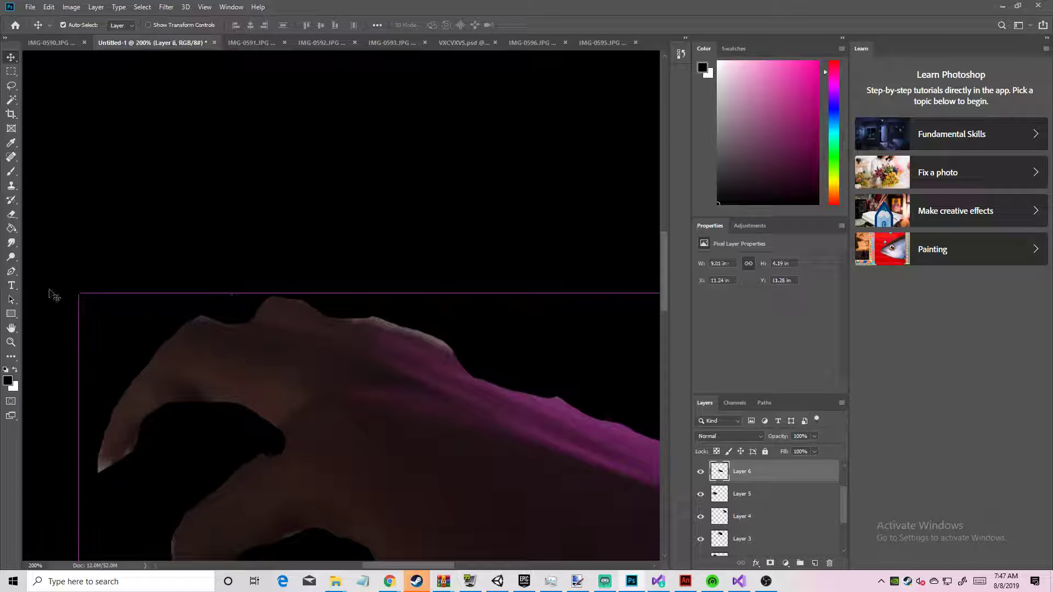
click(11, 214)
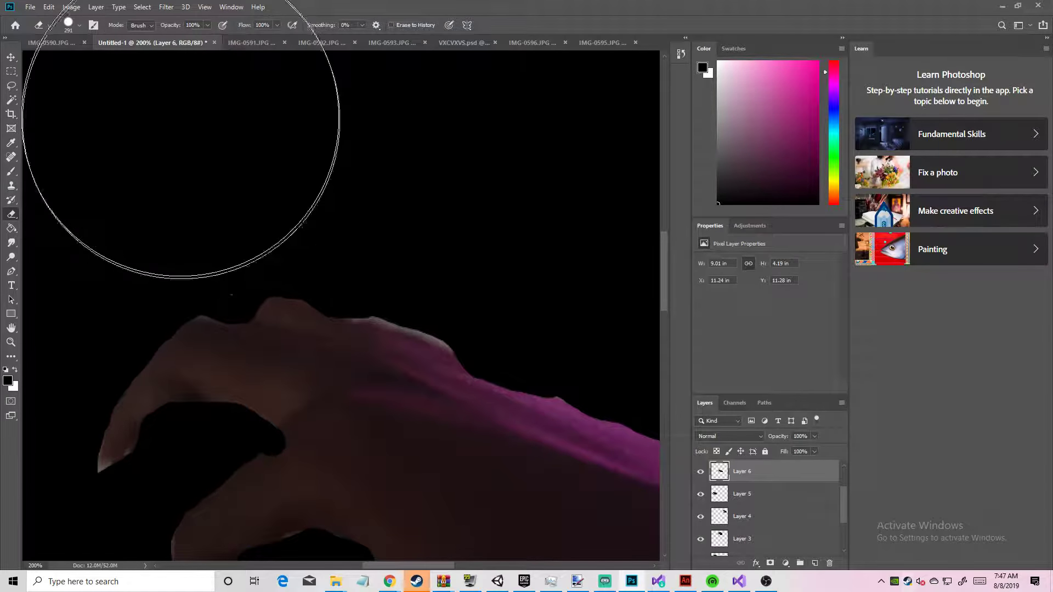
click(212, 143)
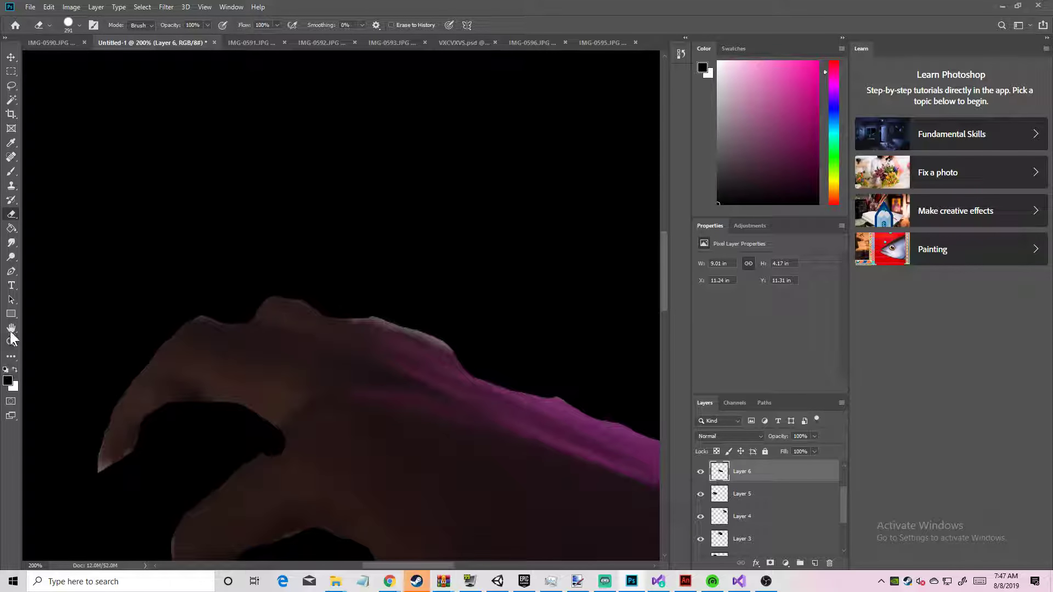
Examine the middle hand of the second row and the whole sheet of hands for remaining stray pixels
scroll(200, 318, down, 5)
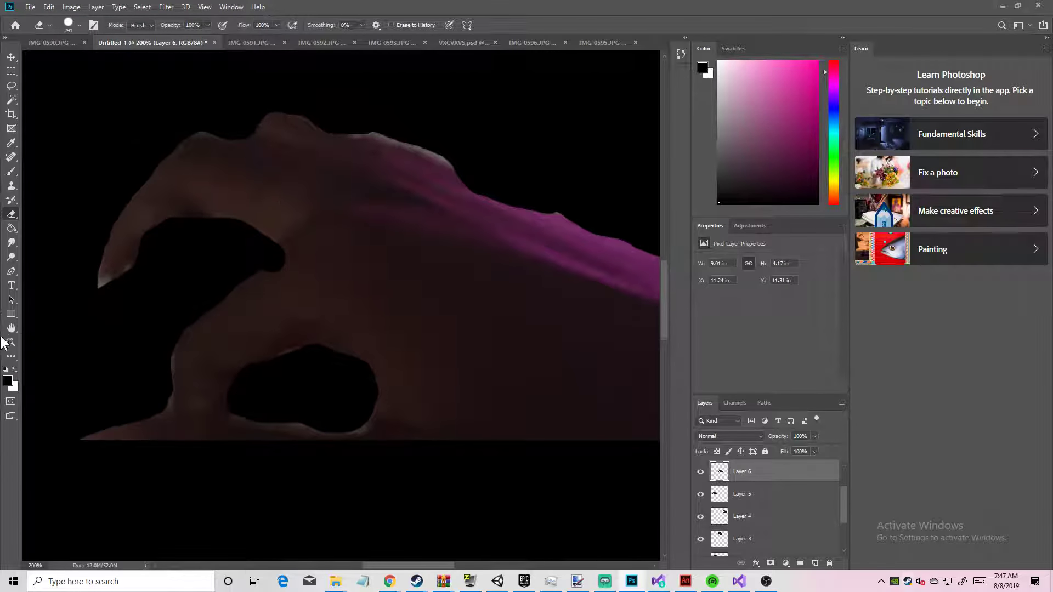
scroll(211, 258, up, 4)
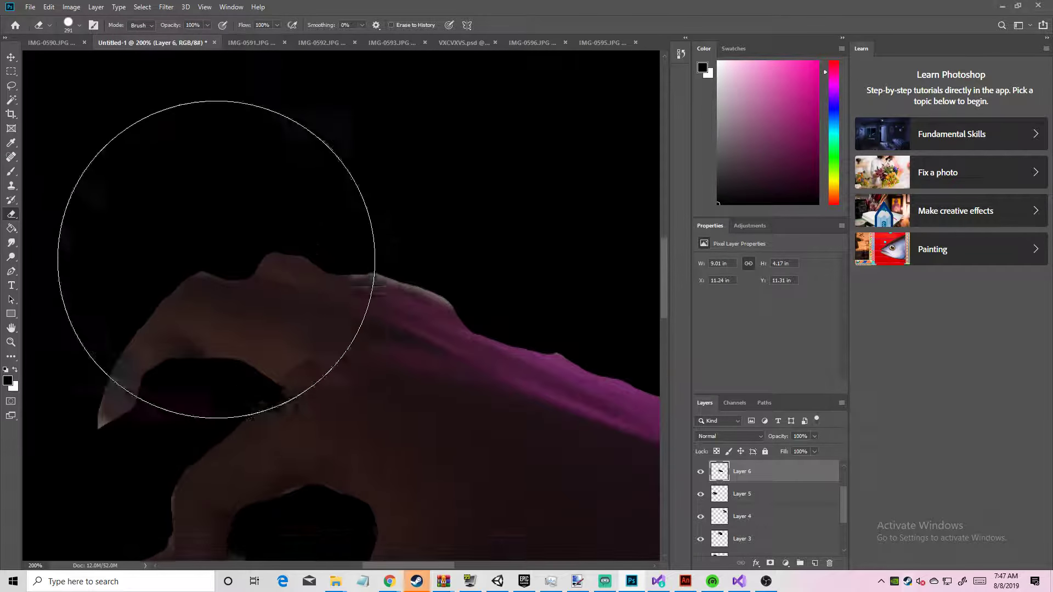
click(17, 341)
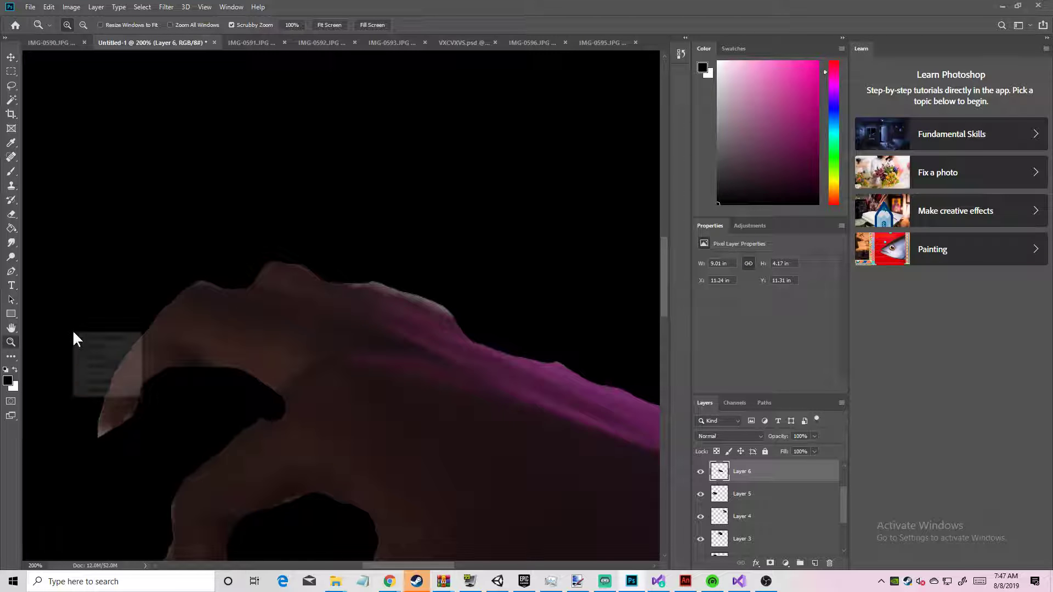
click(87, 334)
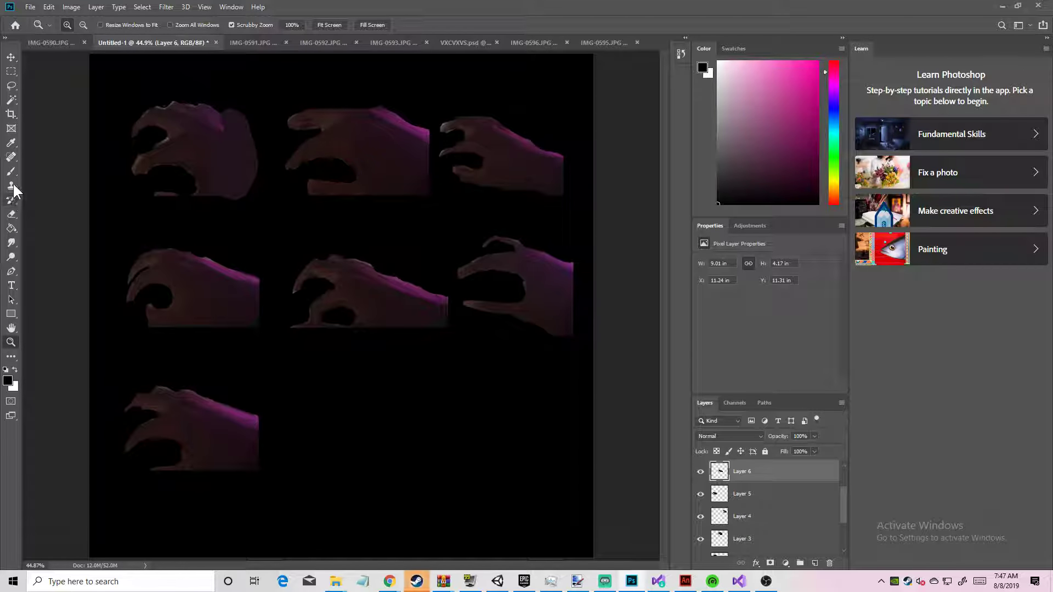
click(260, 222)
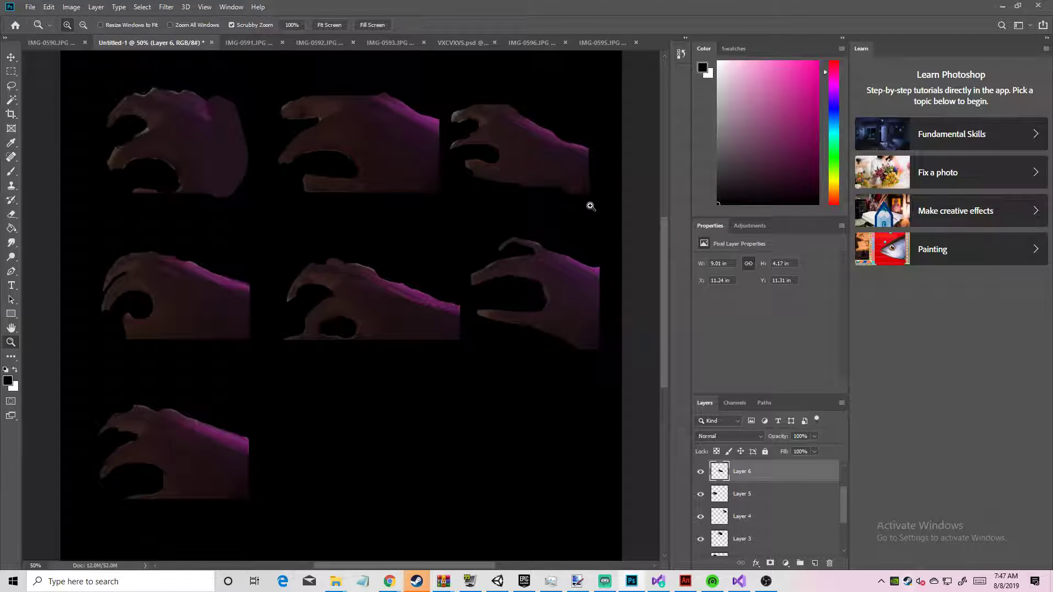
click(602, 294)
click(602, 294)
click(305, 146)
click(564, 287)
right_click(538, 291)
click(550, 295)
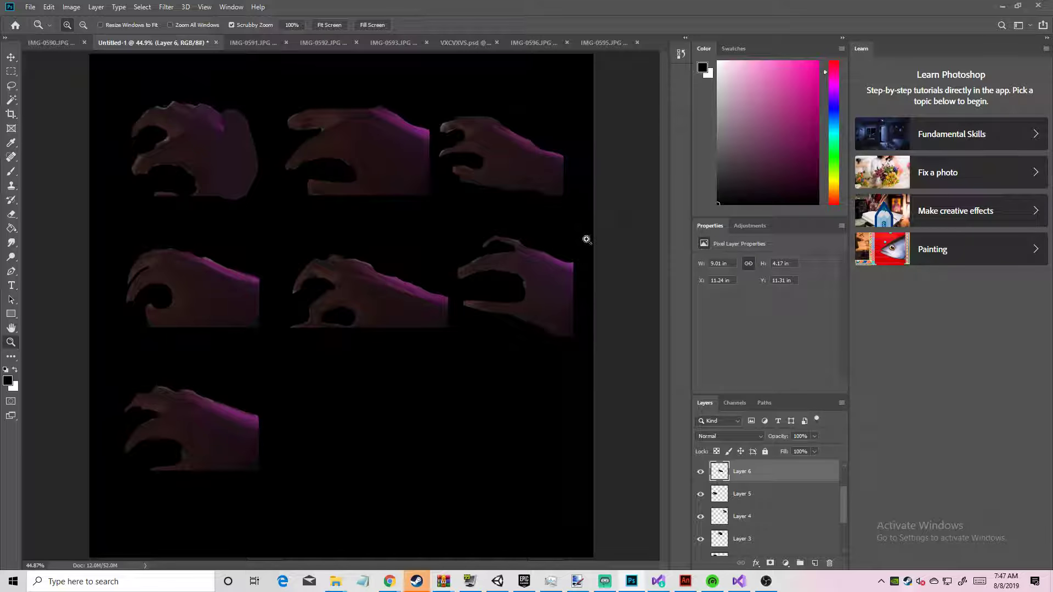
Inspect the gap between the first- and second-row hands of the third column up close, and check the full canvas again
click(496, 200)
click(496, 200)
click(496, 201)
click(512, 219)
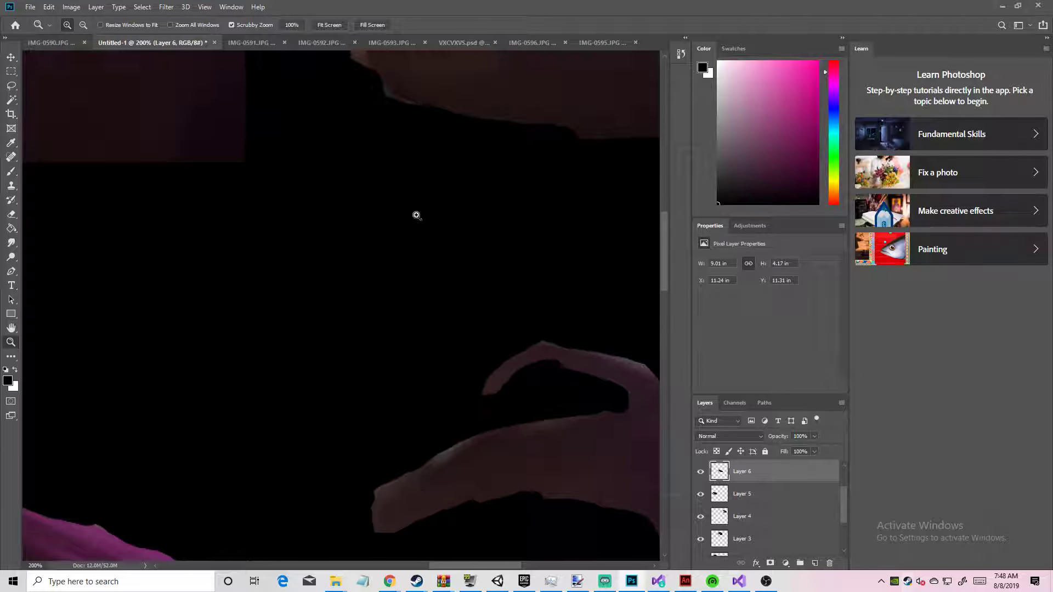
right_click(417, 206)
click(422, 207)
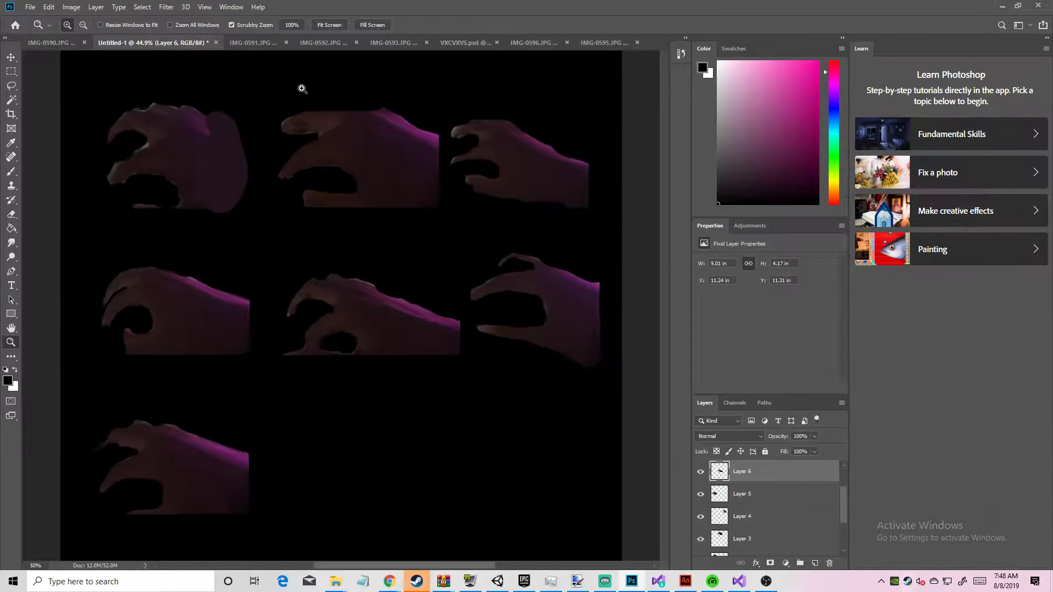
click(303, 89)
right_click(301, 89)
click(329, 96)
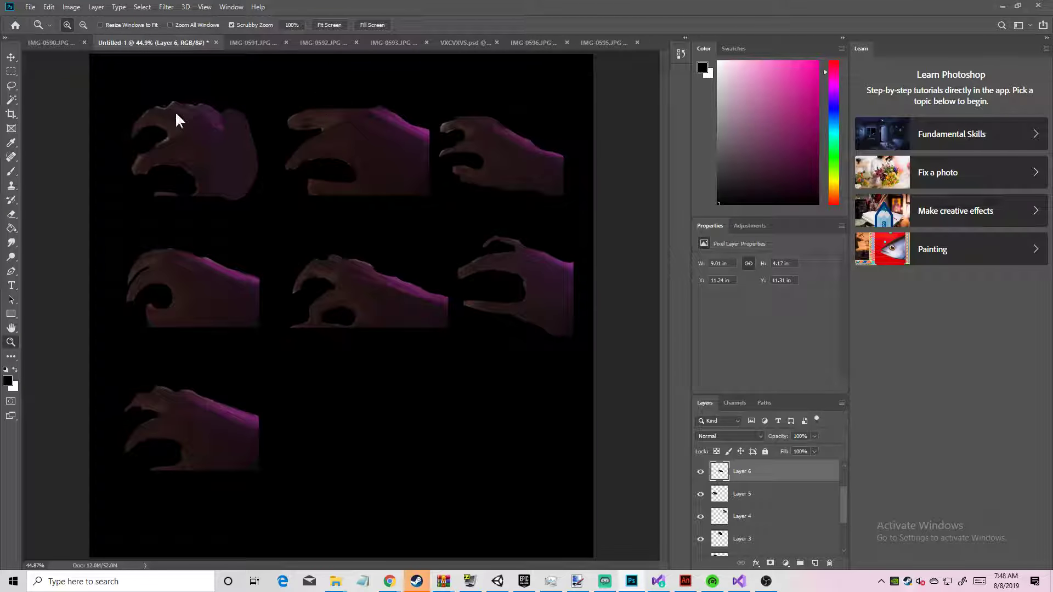
Save the document in Photoshop format as "zcvdsfsdwd hand" with Maximize Compatibility enabled
key(ctrl+s)
text(zcvdsfsdwd hand)
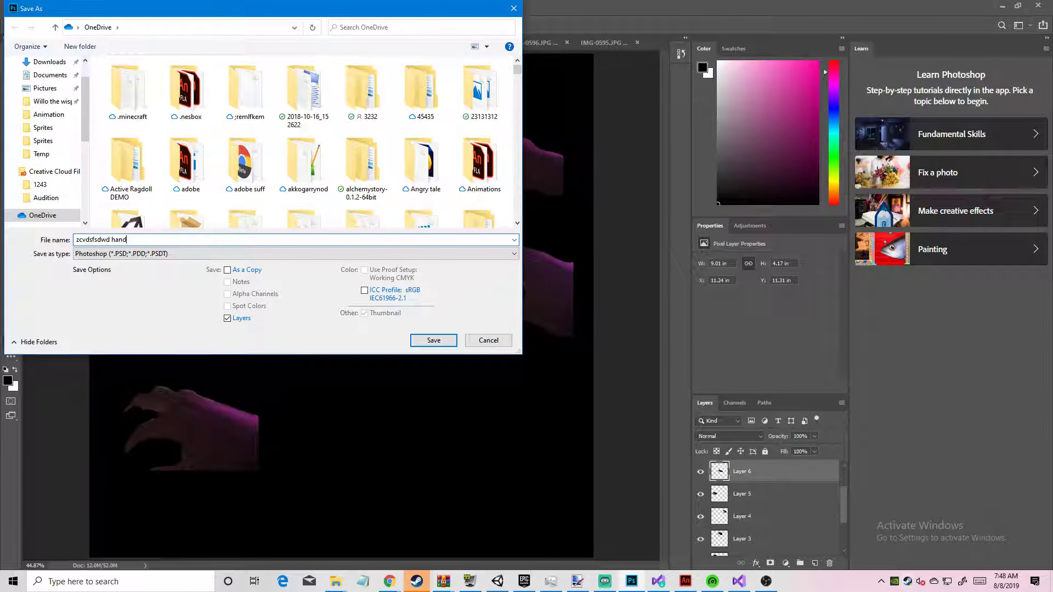
key(Return)
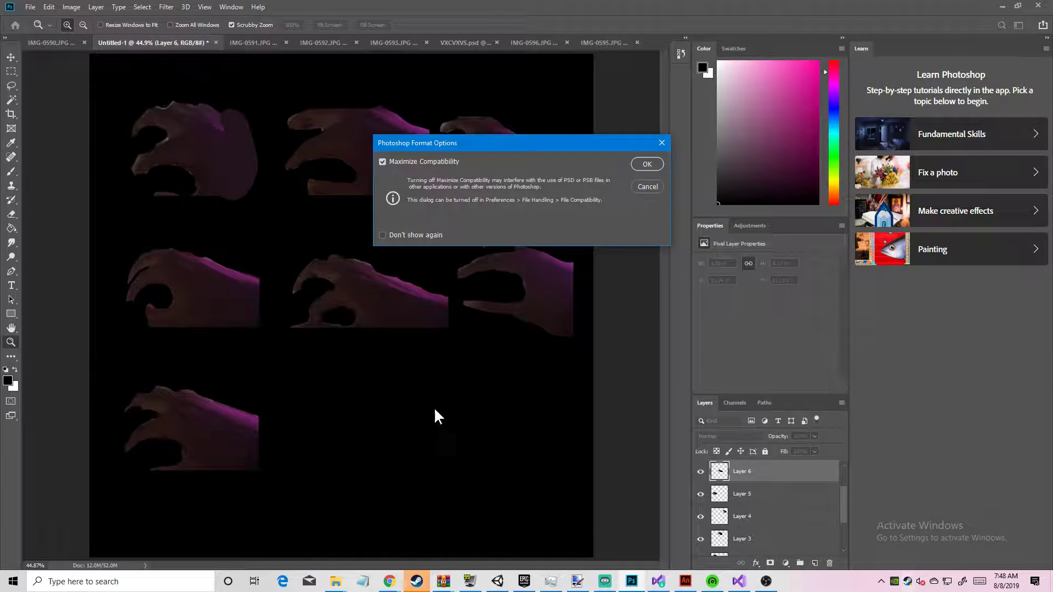
key(Return)
Hide the black backdrop on Layer 9 and save a PNG copy as "zcvdsfsdwd hand.png" with the large file size option
scroll(776, 500, down, 3)
click(701, 522)
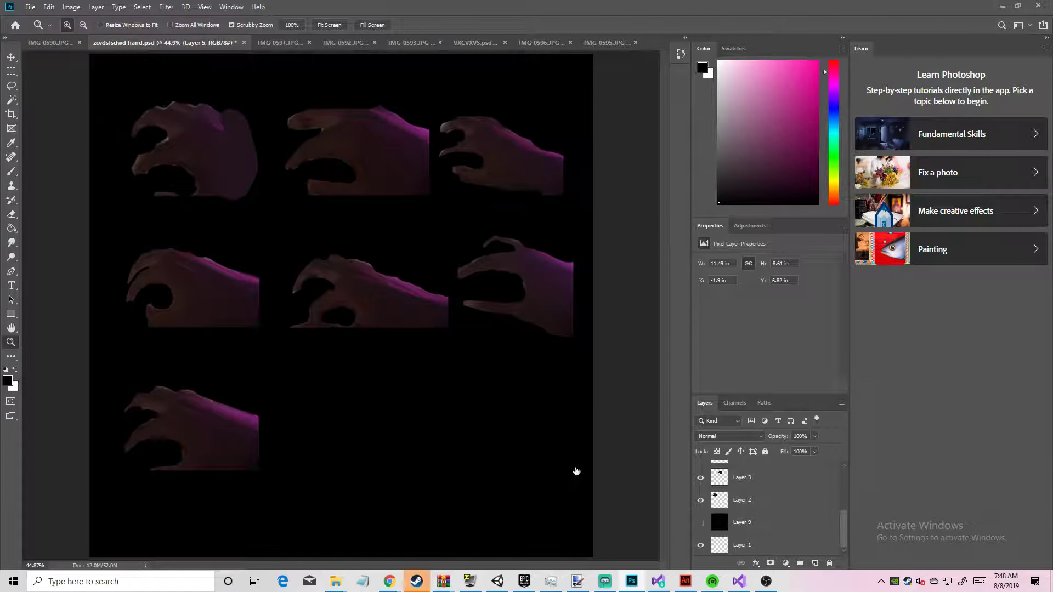
click(29, 8)
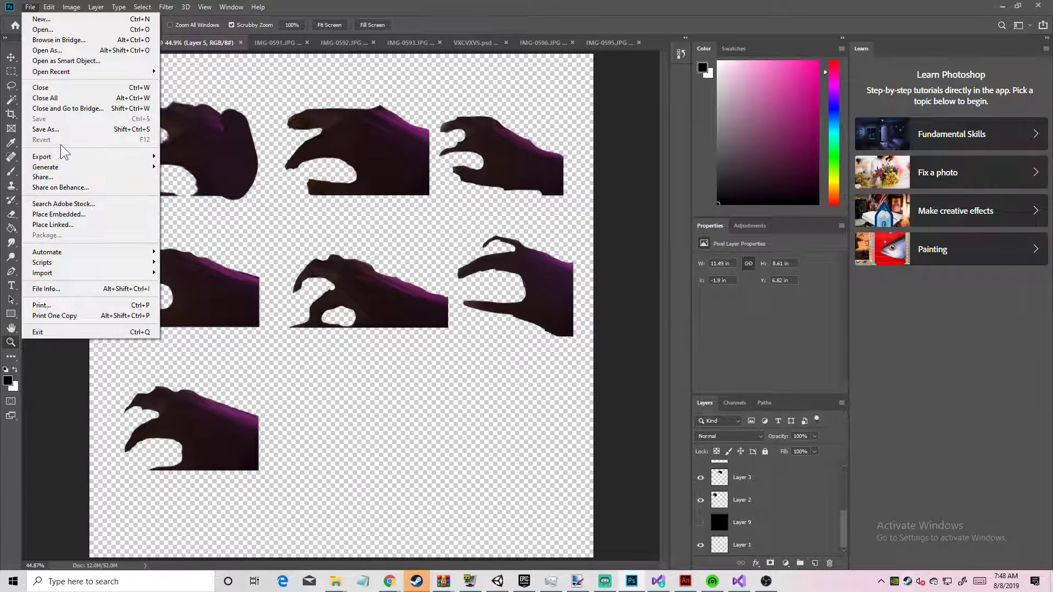
click(70, 130)
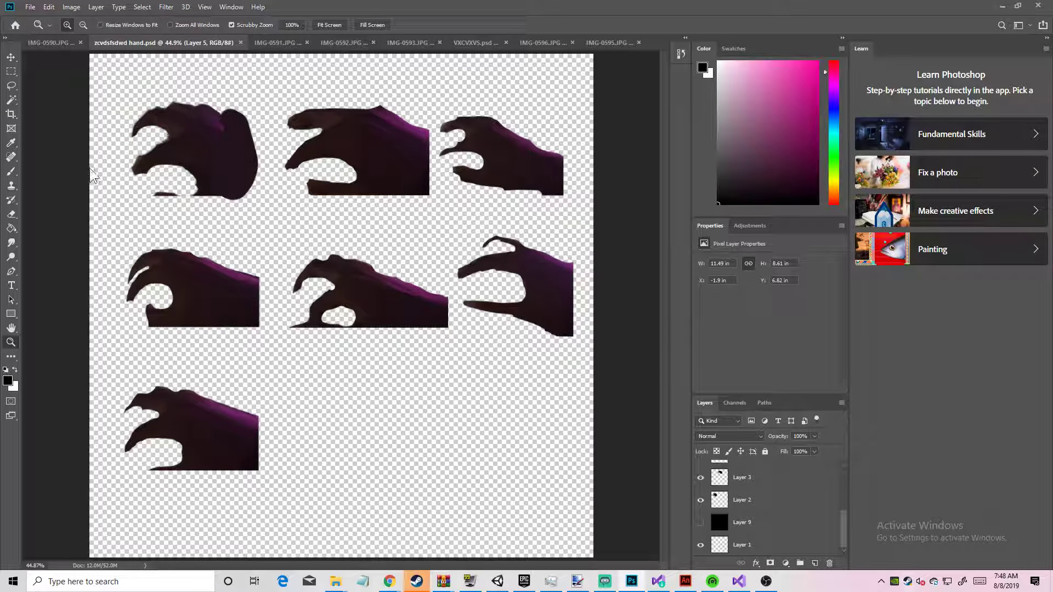
click(105, 253)
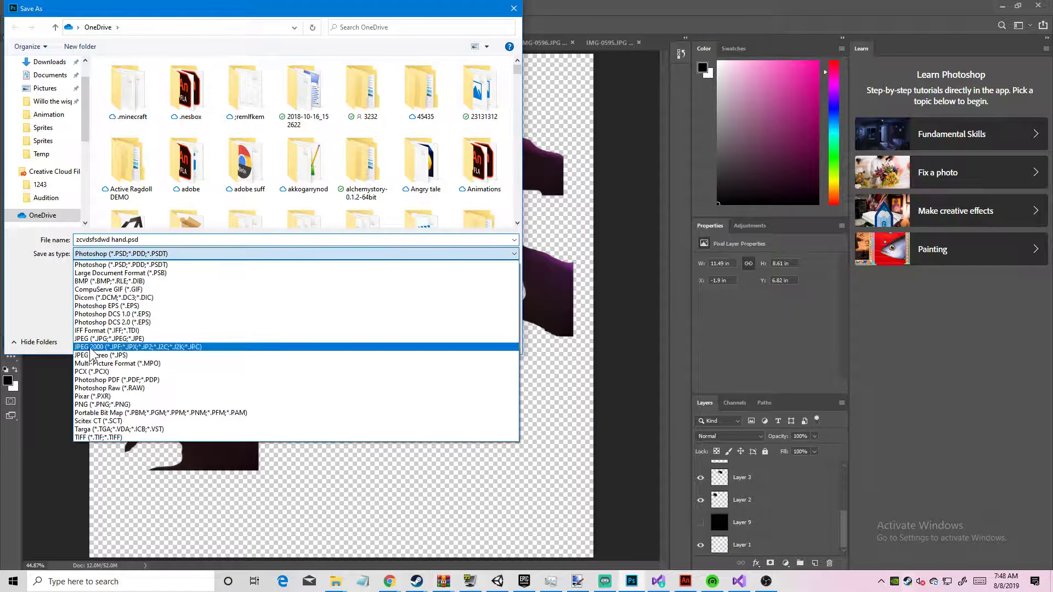
click(88, 404)
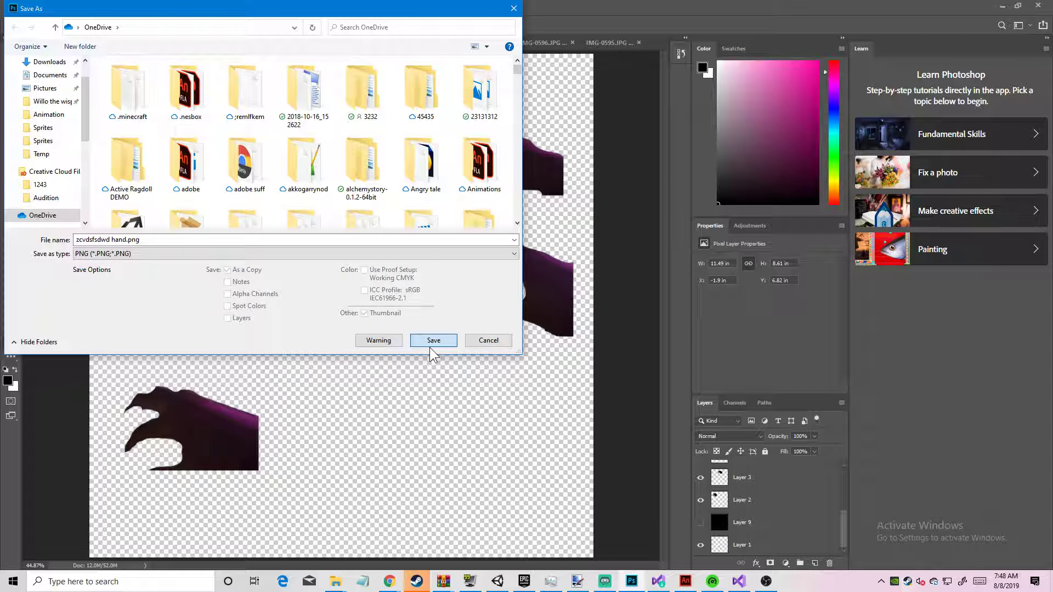
click(433, 341)
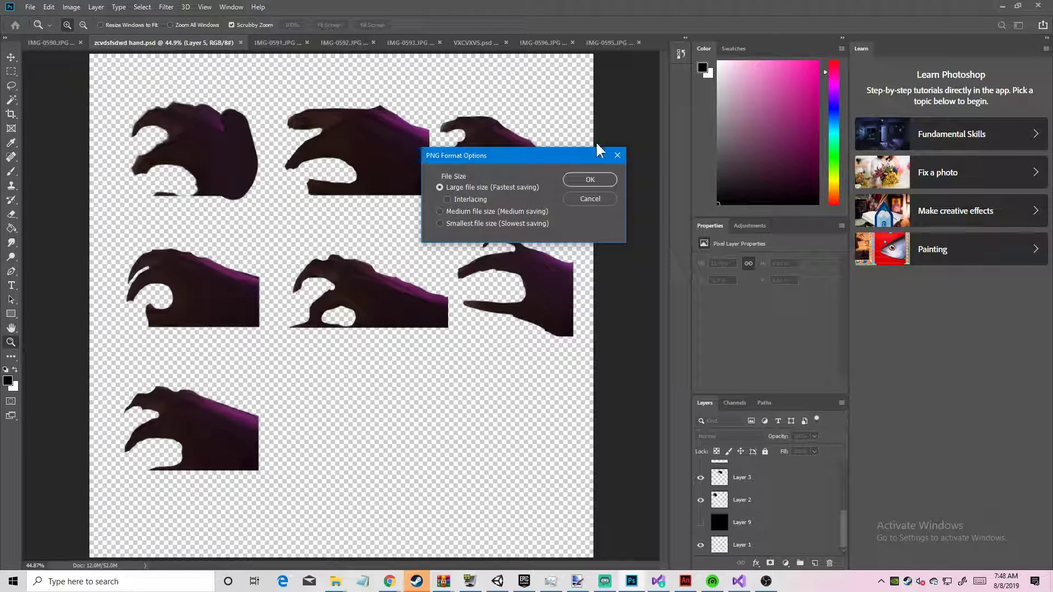
click(590, 180)
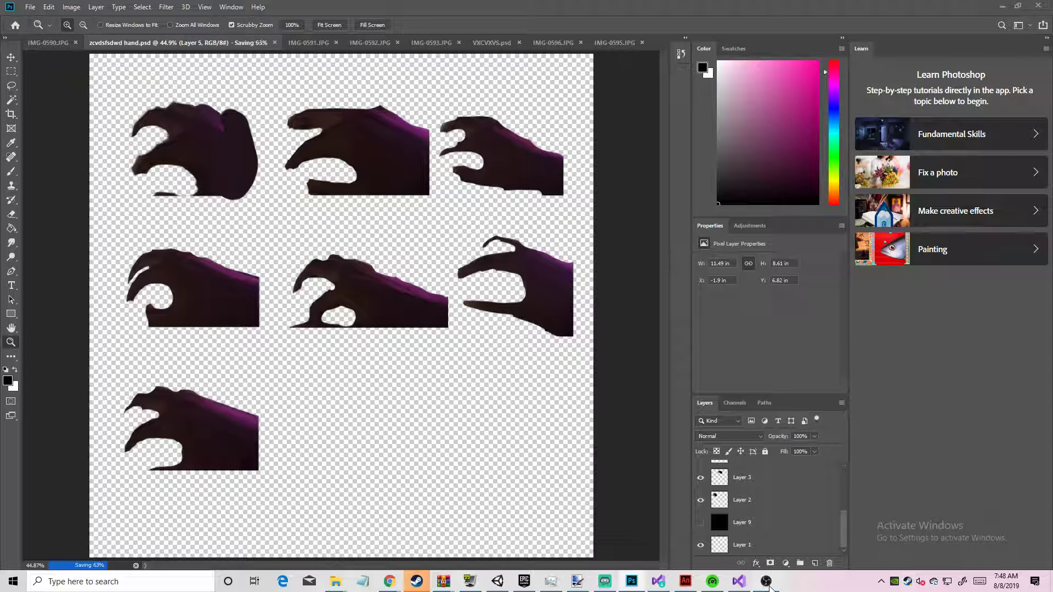